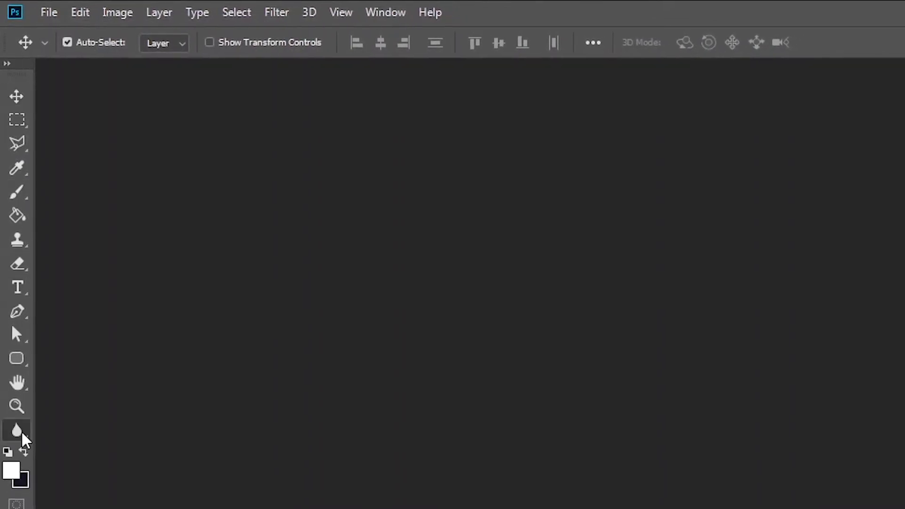
{"action": "left_click", "coordinate": [22, 433]}
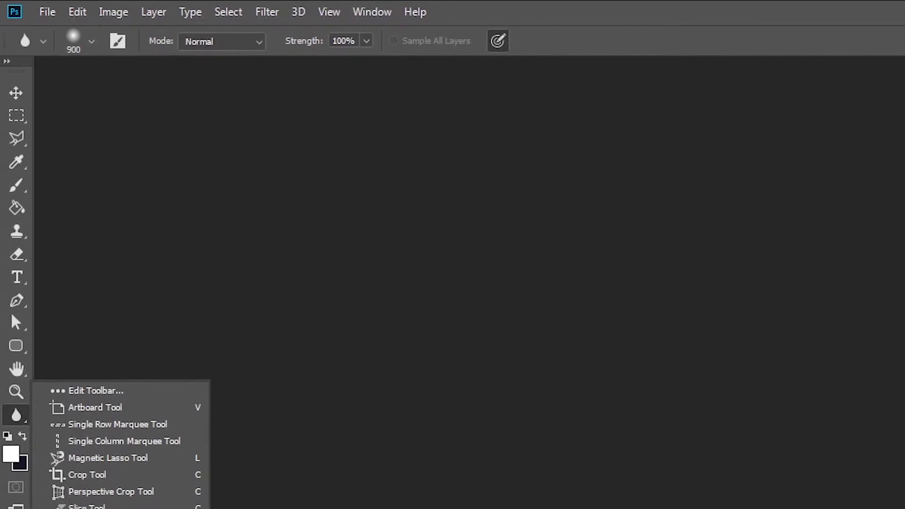
{"action": "left_click", "coordinate": [410, 437]}
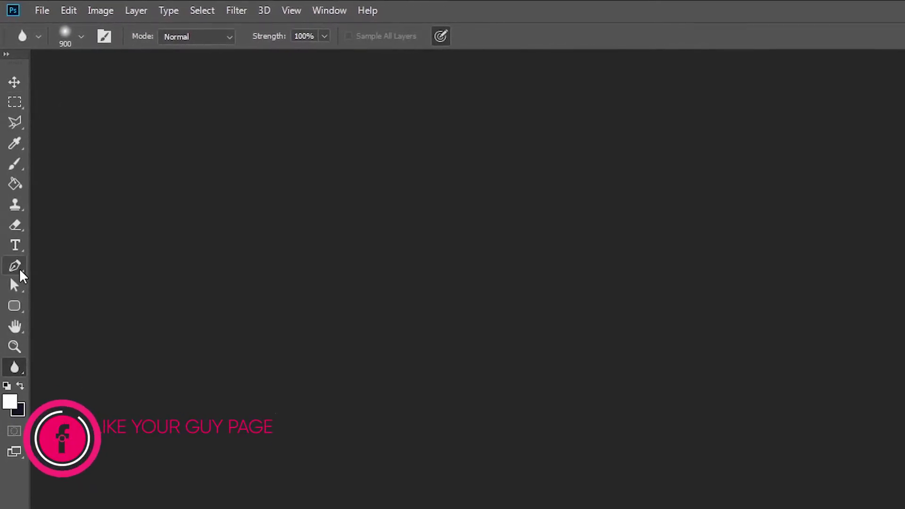
{"action": "left_click", "coordinate": [16, 268]}
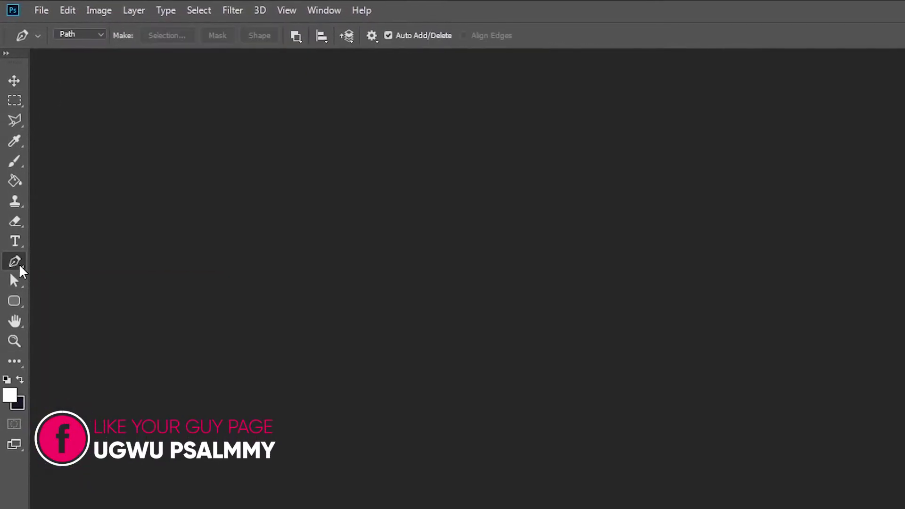
{"action": "left_click", "coordinate": [14, 80]}
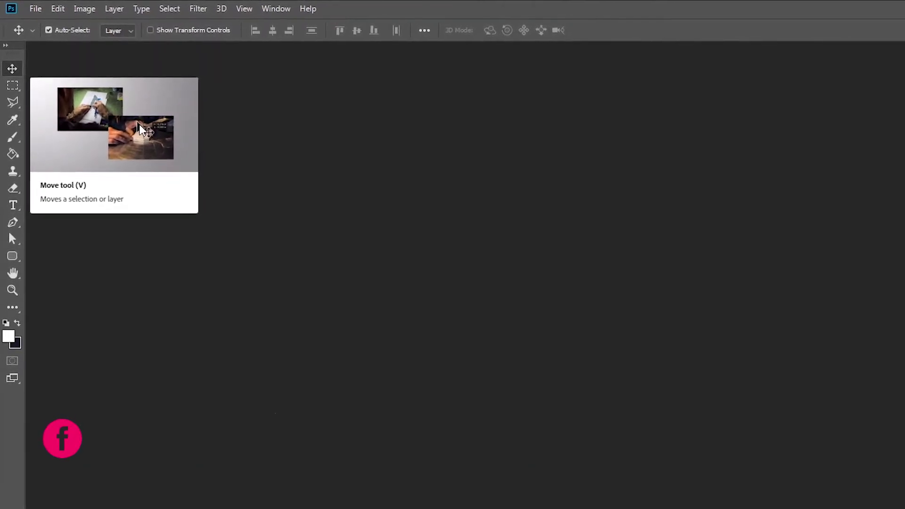
{"action": "left_click", "coordinate": [12, 87]}
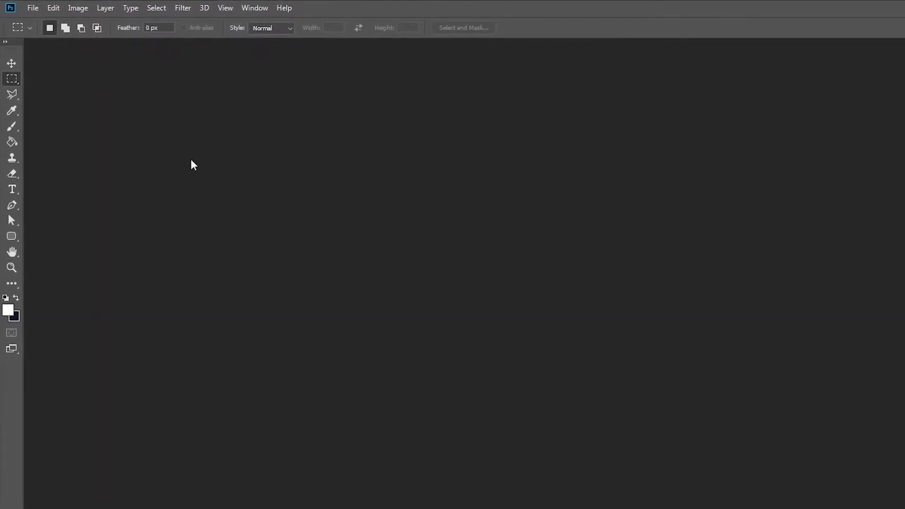
{"action": "left_click", "coordinate": [9, 97]}
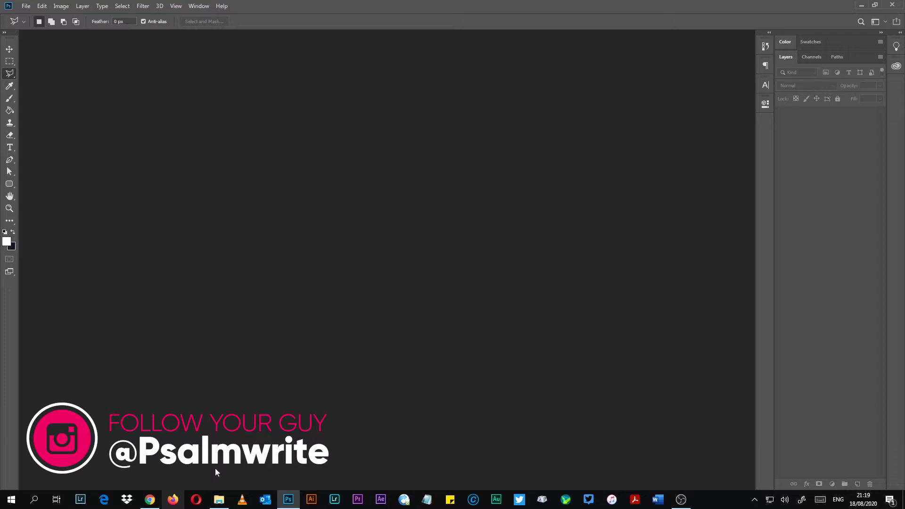
Open the footballer photo fe6eb7c0-558d-11ea-b0ff-0ca8e4ba70fd.jpg from the Downloads folder in Adobe Photoshop CC 2019
{"action": "left_click", "coordinate": [219, 499]}
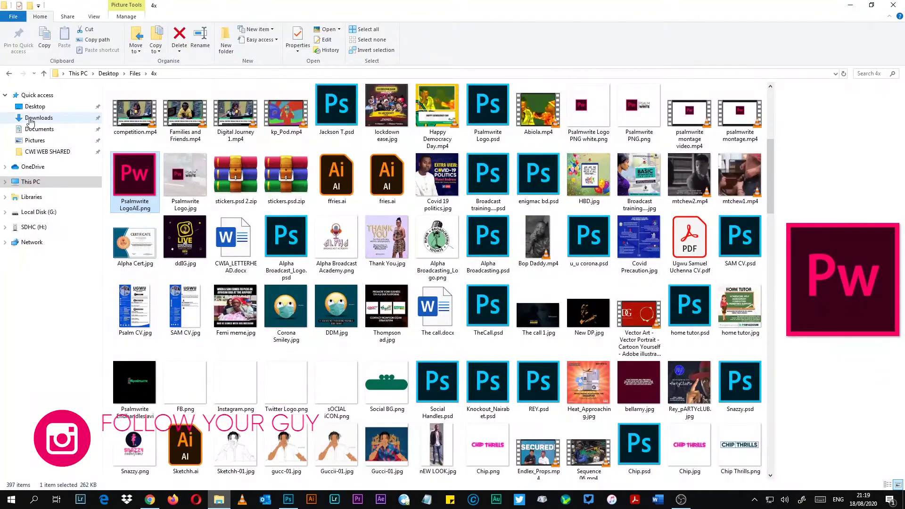
{"action": "left_click", "coordinate": [30, 119]}
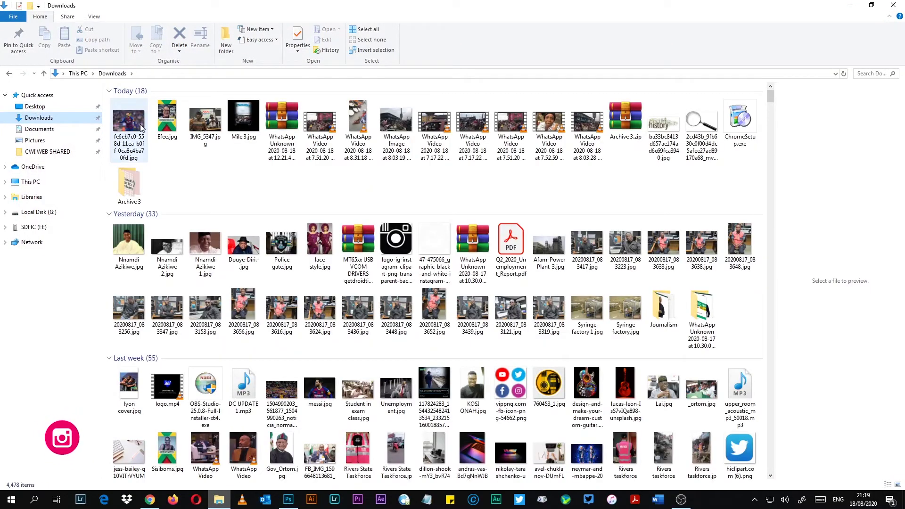
{"action": "left_click", "coordinate": [134, 123]}
{"action": "right_click", "coordinate": [120, 109]}
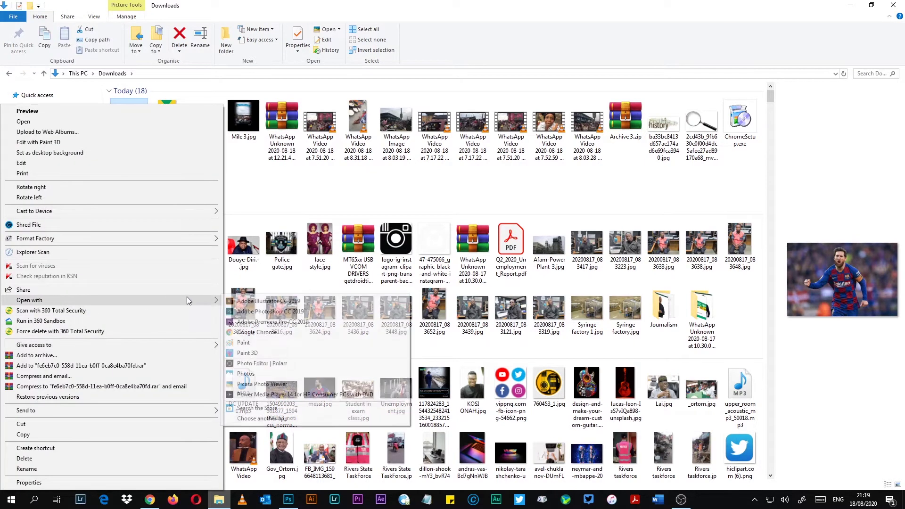
{"action": "left_click", "coordinate": [241, 313]}
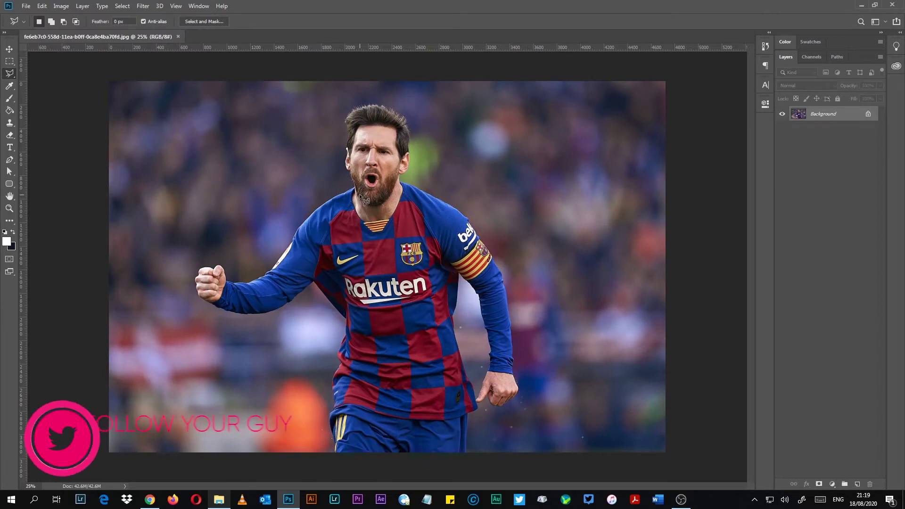
{"action": "scroll", "coordinate": [359, 194], "scroll_direction": "up", "scroll_amount": 5}
{"action": "scroll", "coordinate": [347, 242], "scroll_direction": "down", "scroll_amount": 5}
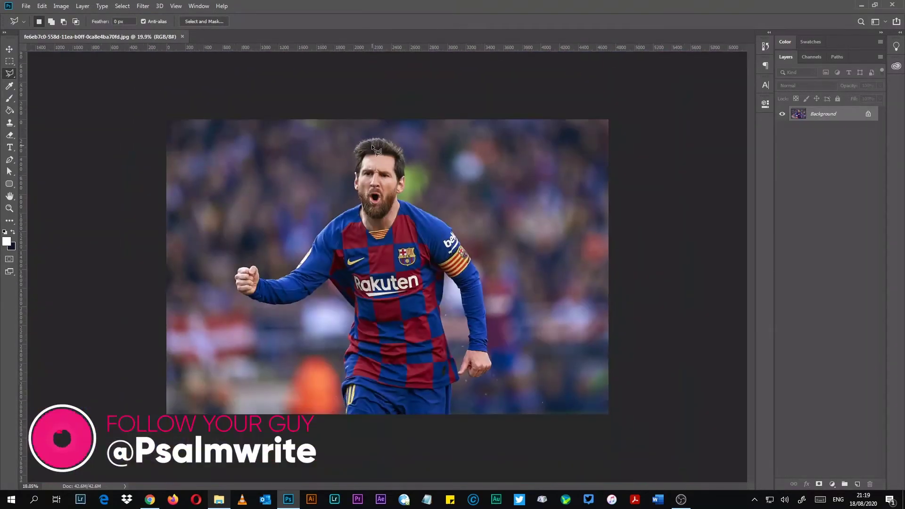
{"action": "scroll", "coordinate": [369, 242], "scroll_direction": "up", "scroll_amount": 2}
{"action": "scroll", "coordinate": [369, 242], "scroll_direction": "down", "scroll_amount": 2}
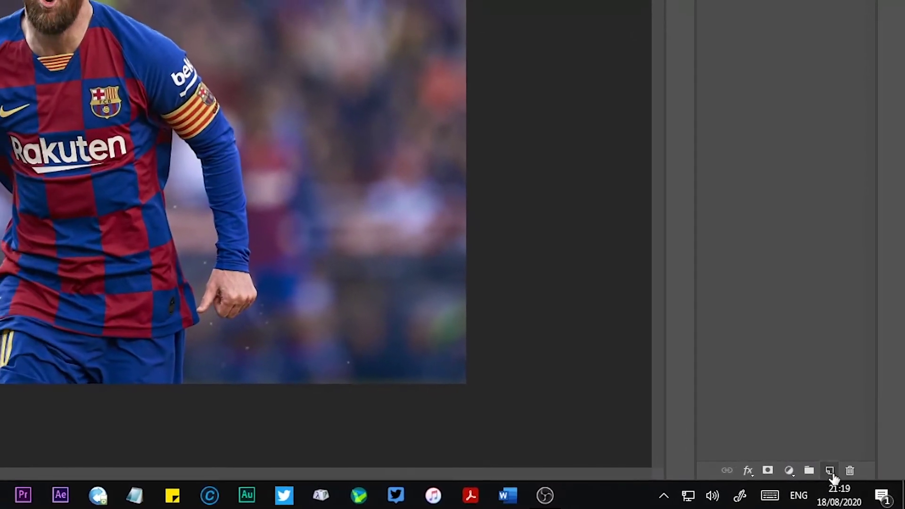
Add six empty layers above the Background layer
{"action": "left_click", "coordinate": [831, 473]}
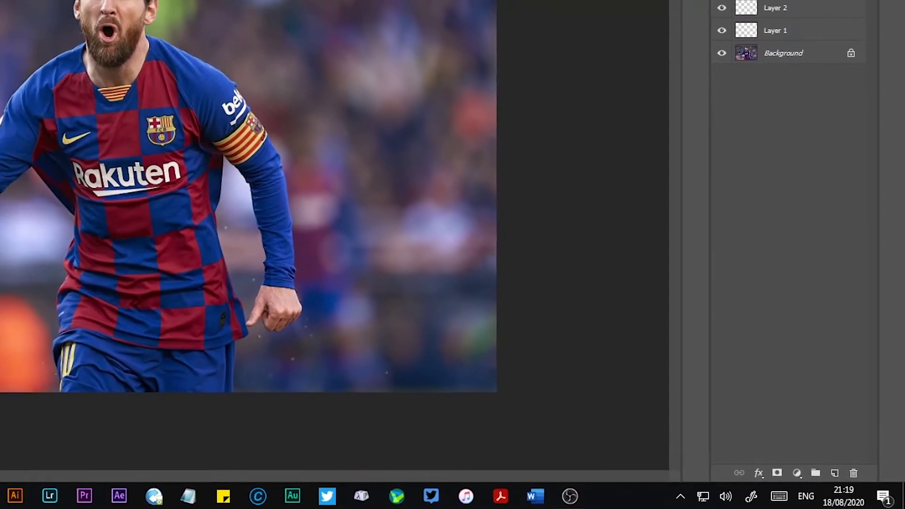
{"action": "key", "text": "ctrl+shift+alt+n"}
{"action": "key", "text": "ctrl+shift+alt+n"}
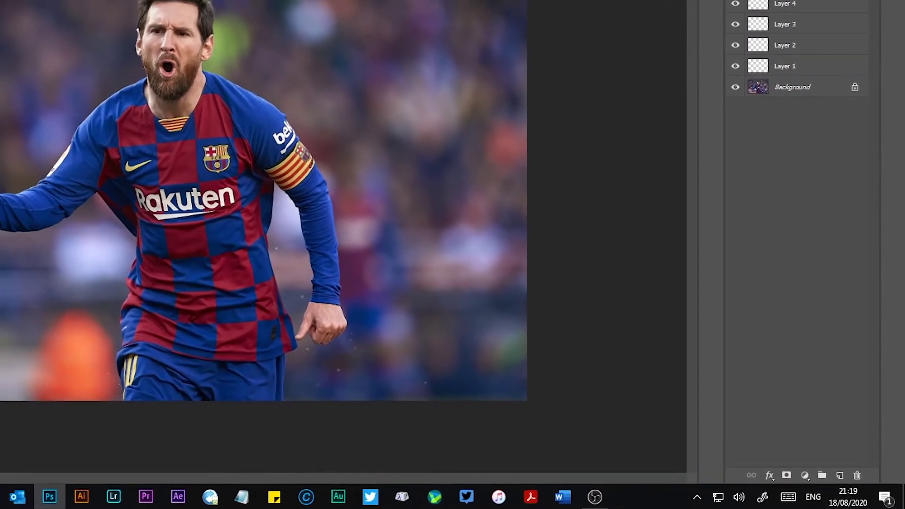
{"action": "key", "text": "ctrl+shift+alt+n"}
{"action": "key", "text": "ctrl+shift+alt+n"}
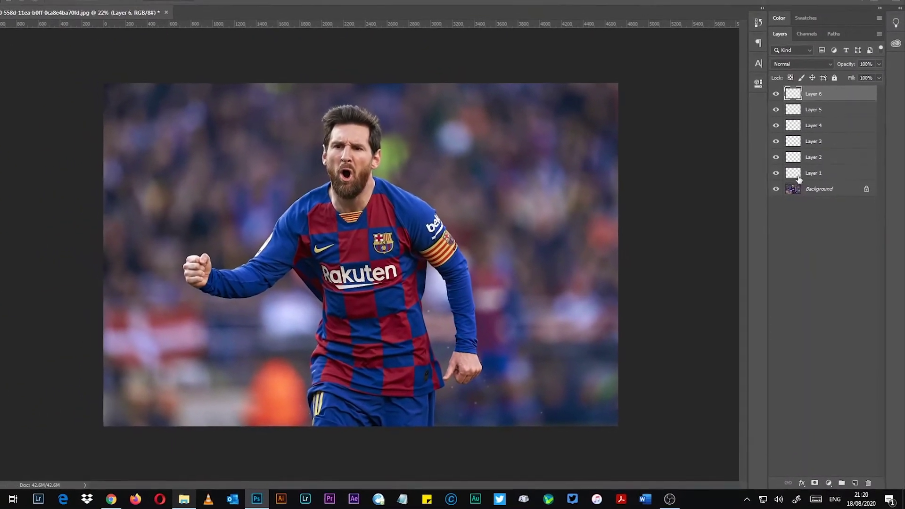
Delete the six empty layers, leaving only the Background layer
{"action": "left_click", "coordinate": [814, 174]}
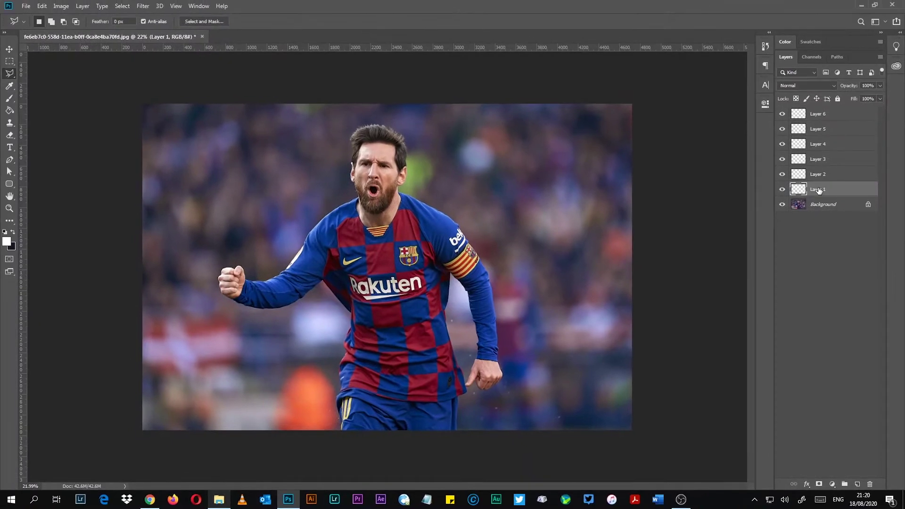
{"action": "left_click", "coordinate": [835, 115], "text": "shift"}
{"action": "key", "text": "Delete"}
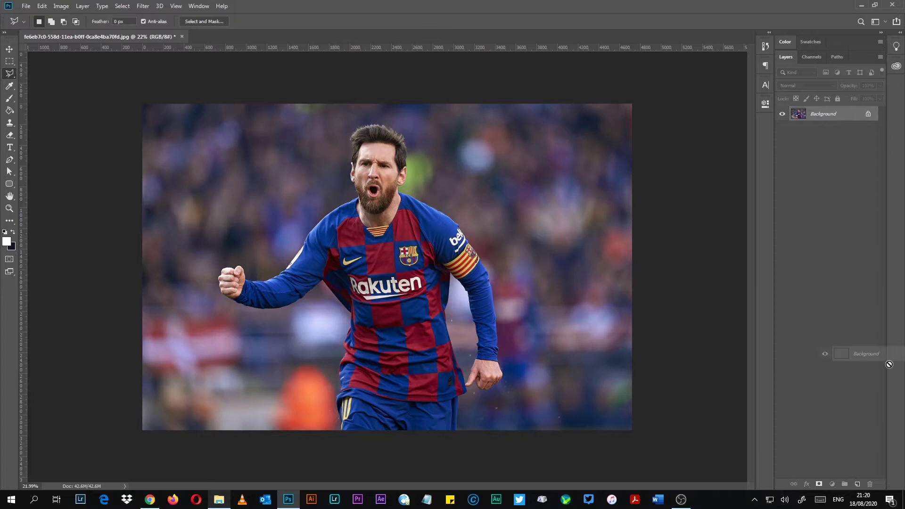
{"action": "key", "text": "ctrl+j"}
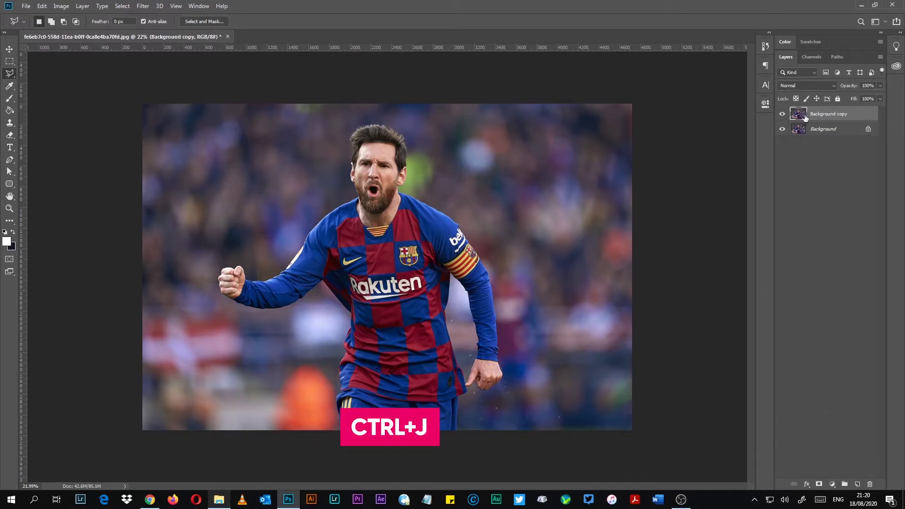
{"action": "left_click", "coordinate": [825, 137]}
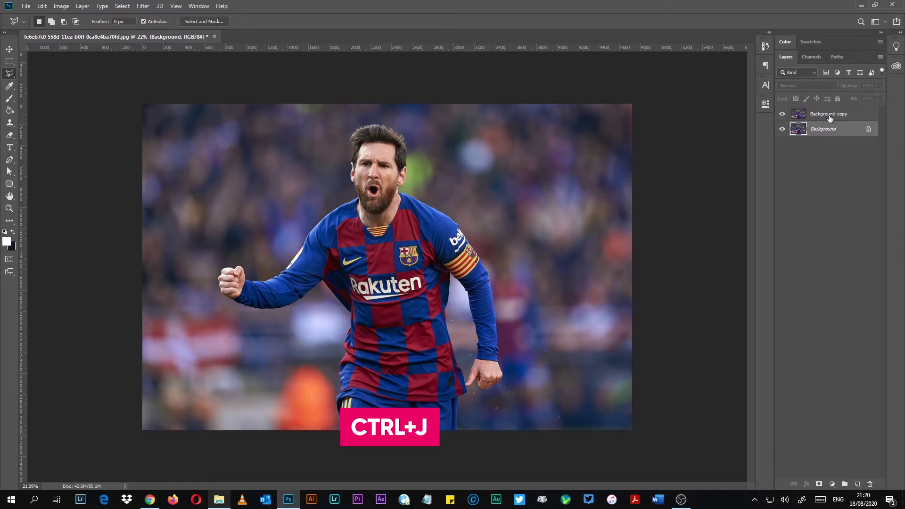
{"action": "key", "text": "ctrl+z"}
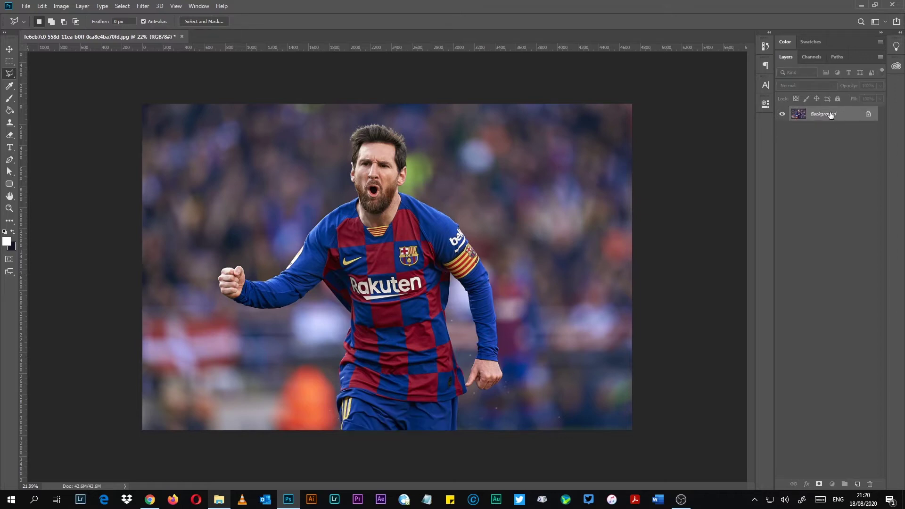
Duplicate the Background layer onto a new layer
{"action": "key", "text": "ctrl+j"}
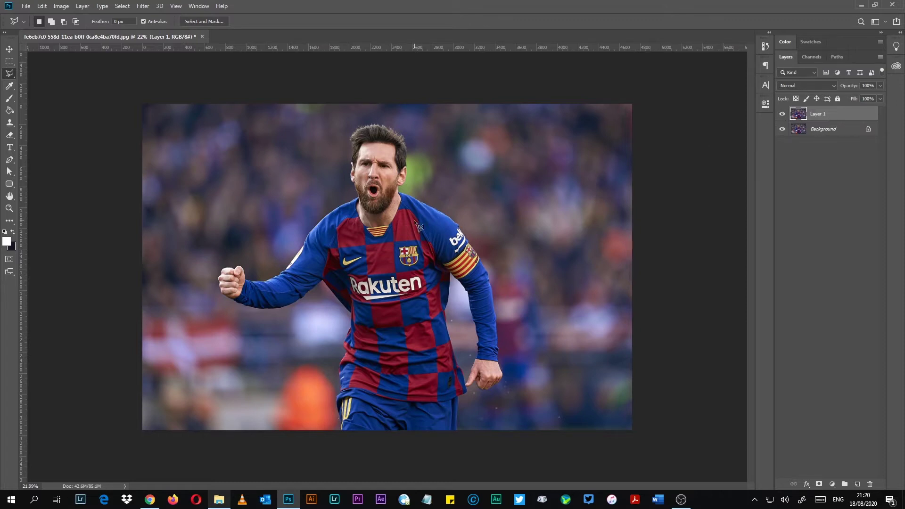
{"action": "scroll", "coordinate": [404, 338], "scroll_direction": "up", "scroll_amount": 1}
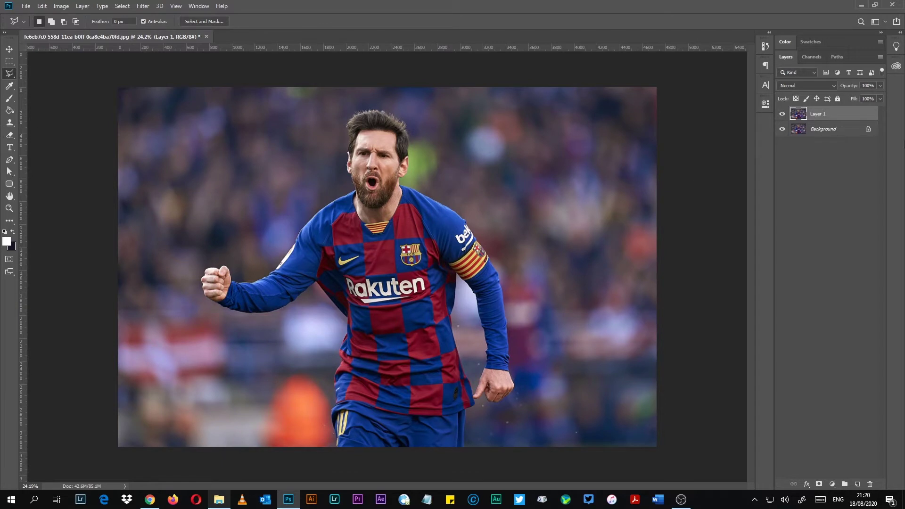
{"action": "scroll", "coordinate": [400, 229], "scroll_direction": "up", "scroll_amount": 1}
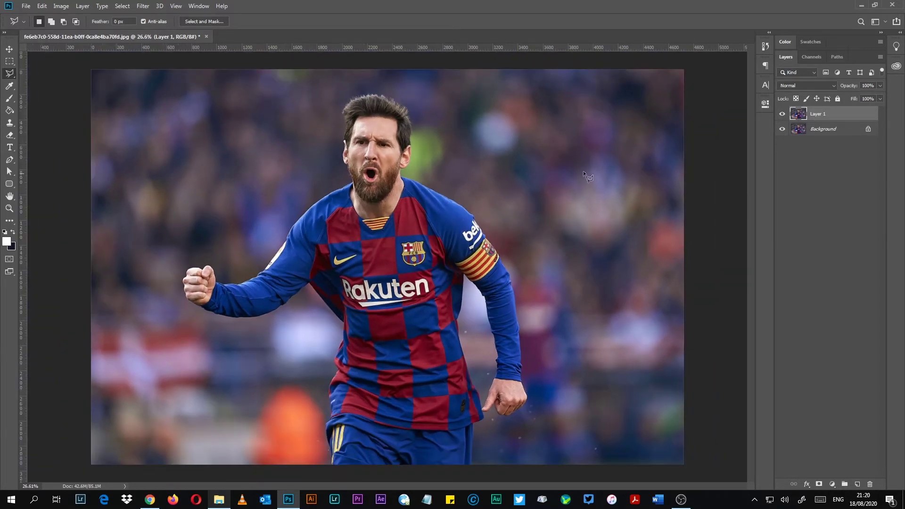
Start a trial Polygonal Lasso outline over the blurred crowd beside the player's head and discard it
{"action": "right_click", "coordinate": [9, 73]}
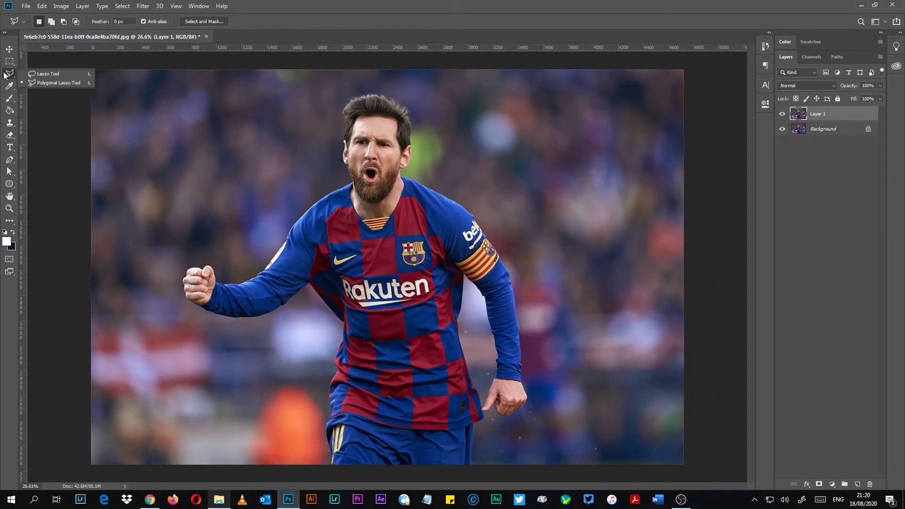
{"action": "left_click", "coordinate": [279, 159]}
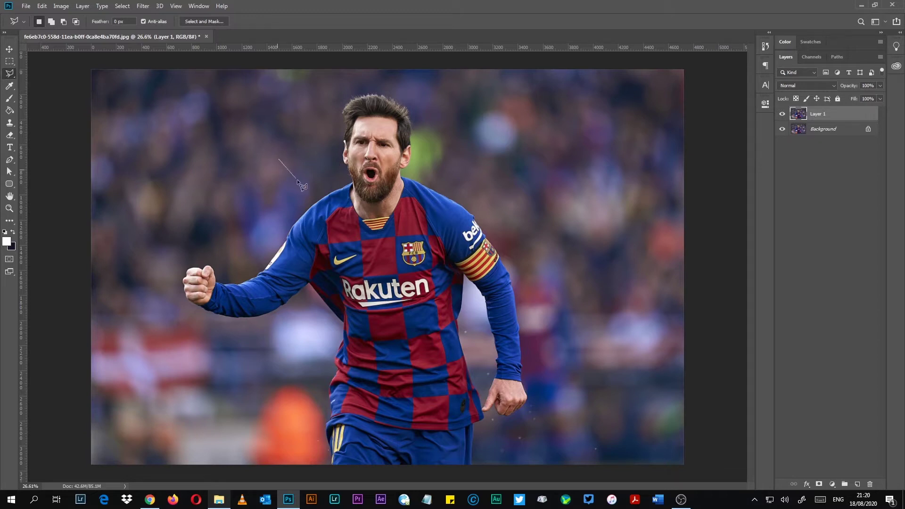
{"action": "left_click", "coordinate": [304, 213]}
{"action": "key", "text": "Escape"}
Try selecting along the sleeve edge of the raised arm with the Polygonal Lasso and deselect it
{"action": "scroll", "coordinate": [211, 274], "scroll_direction": "up", "scroll_amount": 10}
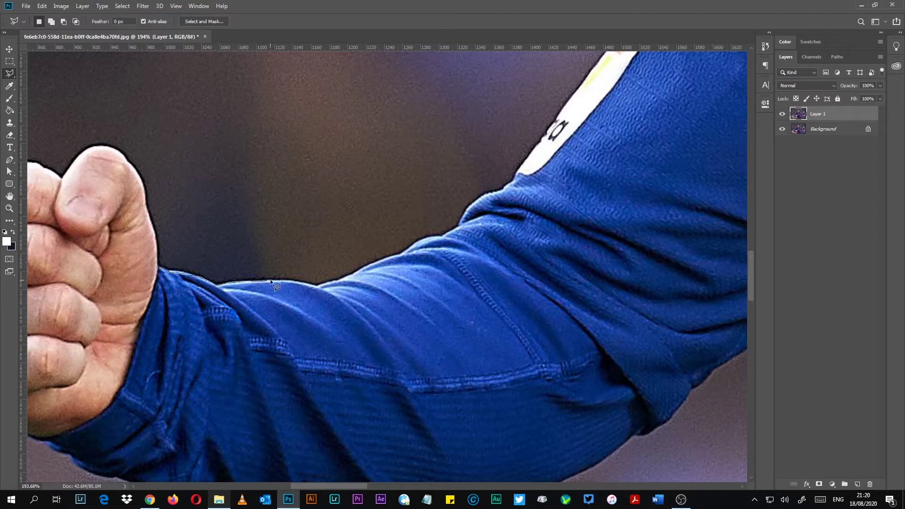
{"action": "double_click", "coordinate": [335, 257]}
{"action": "right_click", "coordinate": [386, 117]}
{"action": "left_click", "coordinate": [405, 123]}
{"action": "scroll", "coordinate": [367, 203], "scroll_direction": "down", "scroll_amount": 5}
{"action": "scroll", "coordinate": [372, 202], "scroll_direction": "down", "scroll_amount": 5}
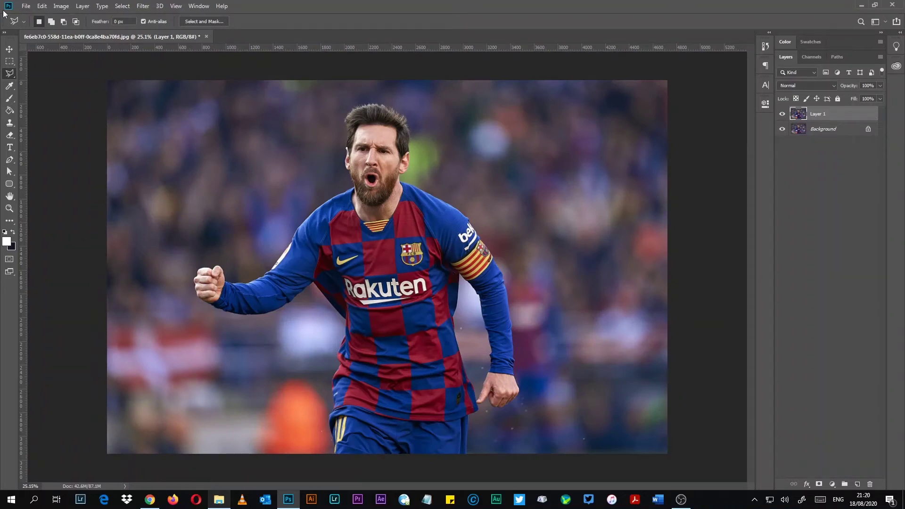
Switch to the Pen tool in Path mode for outlining the player's raised arm
{"action": "left_click", "coordinate": [9, 161]}
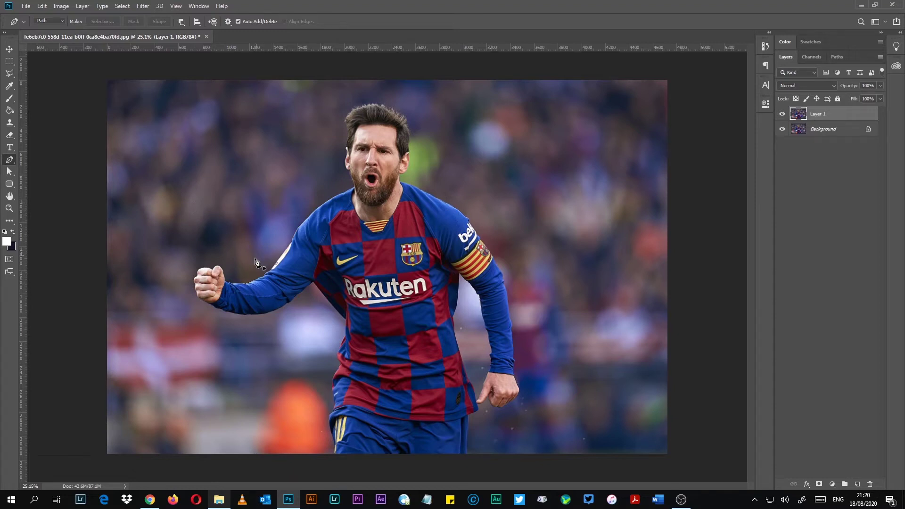
{"action": "scroll", "coordinate": [257, 263], "scroll_direction": "up", "scroll_amount": 5}
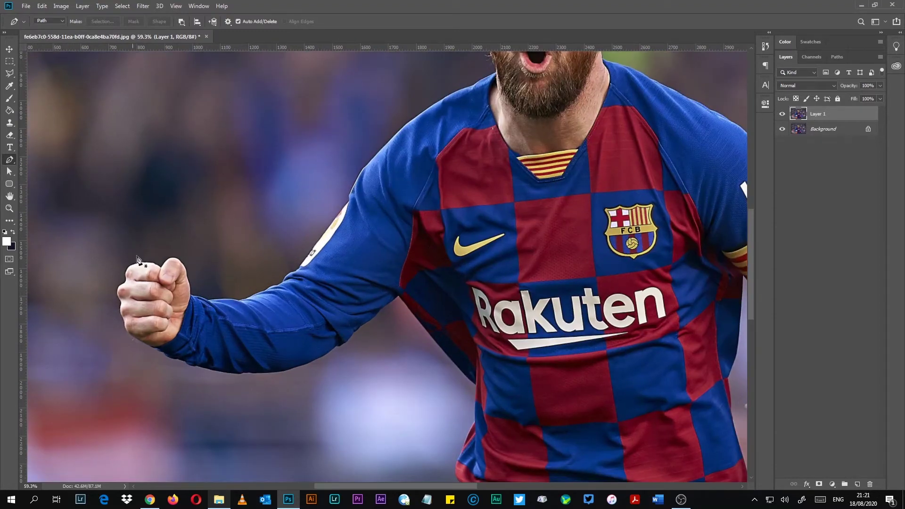
{"action": "scroll", "coordinate": [137, 259], "scroll_direction": "up", "scroll_amount": 3}
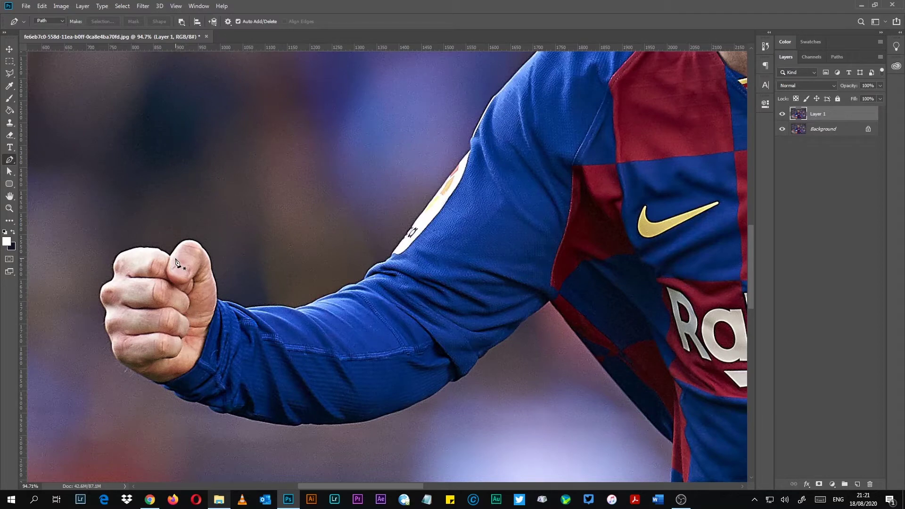
Draw a trial Pen path with straight and curved segments over the blurred background above the fist and discard it
{"action": "left_click", "coordinate": [162, 114]}
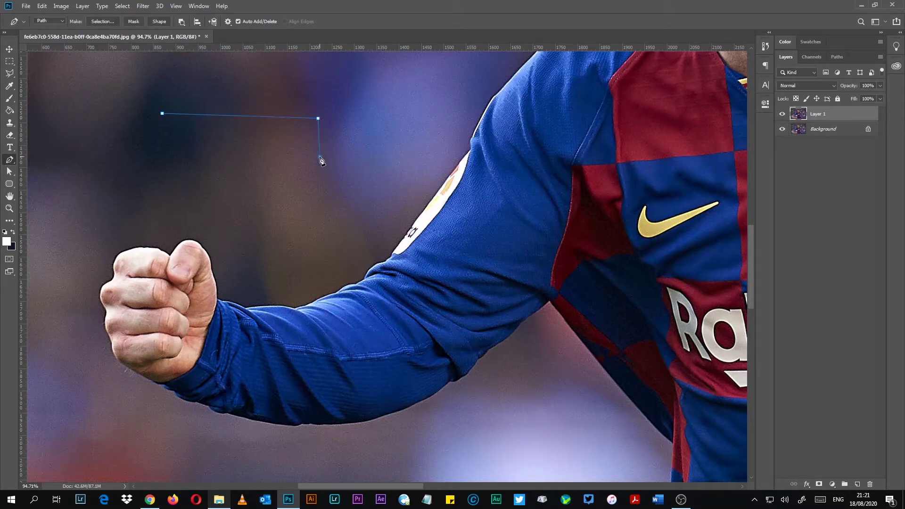
{"action": "left_click", "coordinate": [234, 171]}
{"action": "left_click", "coordinate": [126, 168]}
{"action": "left_click", "coordinate": [123, 205]}
{"action": "left_click_drag", "start_coordinate": [242, 240], "coordinate": [258, 231]}
{"action": "left_click_drag", "start_coordinate": [277, 235], "coordinate": [305, 225]}
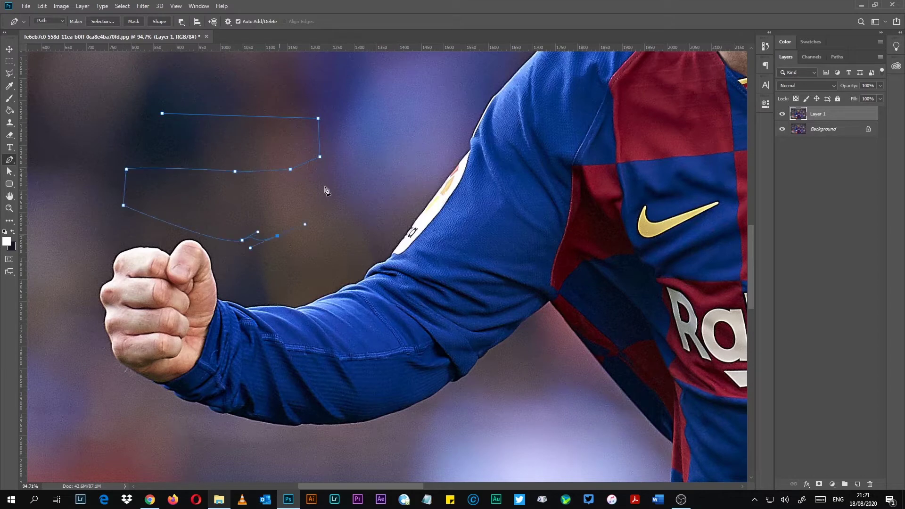
{"action": "left_click", "coordinate": [316, 91]}
{"action": "left_click", "coordinate": [201, 75]}
{"action": "left_click", "coordinate": [148, 85]}
{"action": "left_click", "coordinate": [81, 170]}
{"action": "left_click", "coordinate": [104, 198]}
{"action": "left_click", "coordinate": [156, 198]}
{"action": "key", "text": "Escape"}
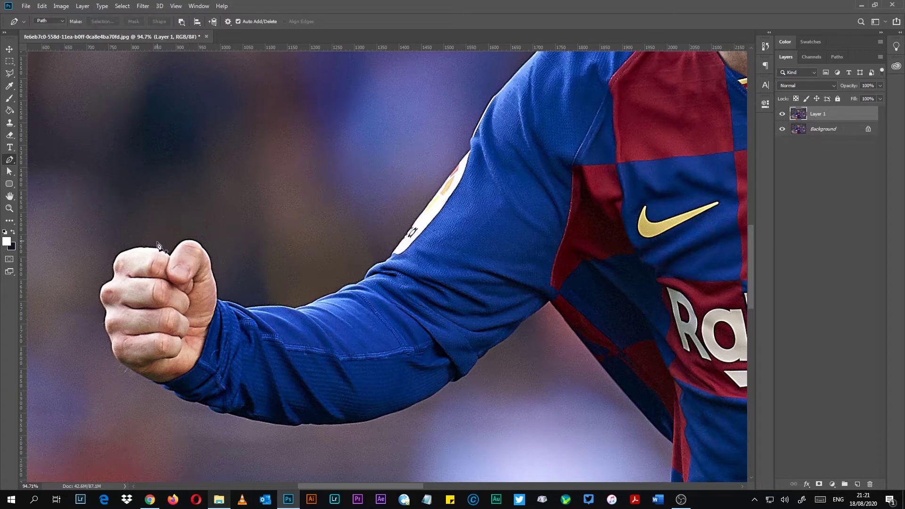
Start the Pen path at the outer edge of the fist's uppermost knuckle and undo the first trial curve
{"action": "scroll", "coordinate": [157, 244], "scroll_direction": "up", "scroll_amount": 2}
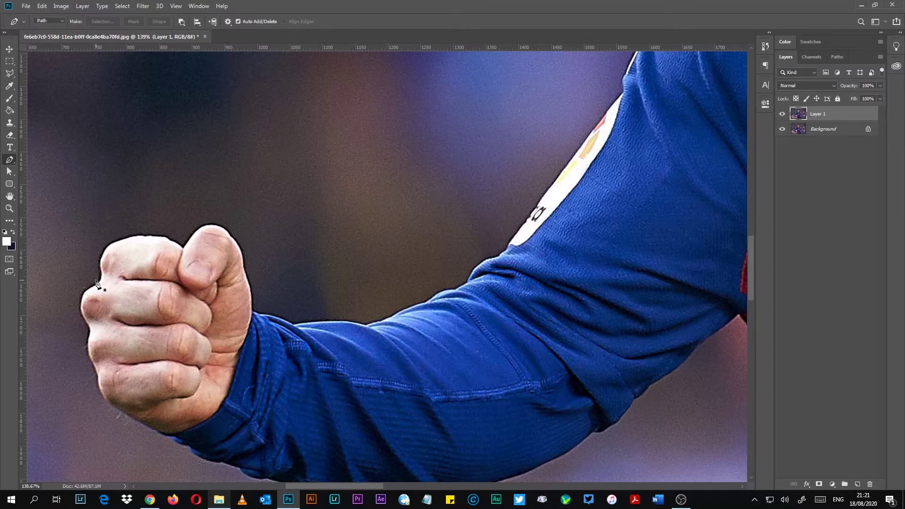
{"action": "scroll", "coordinate": [96, 284], "scroll_direction": "up", "scroll_amount": 4}
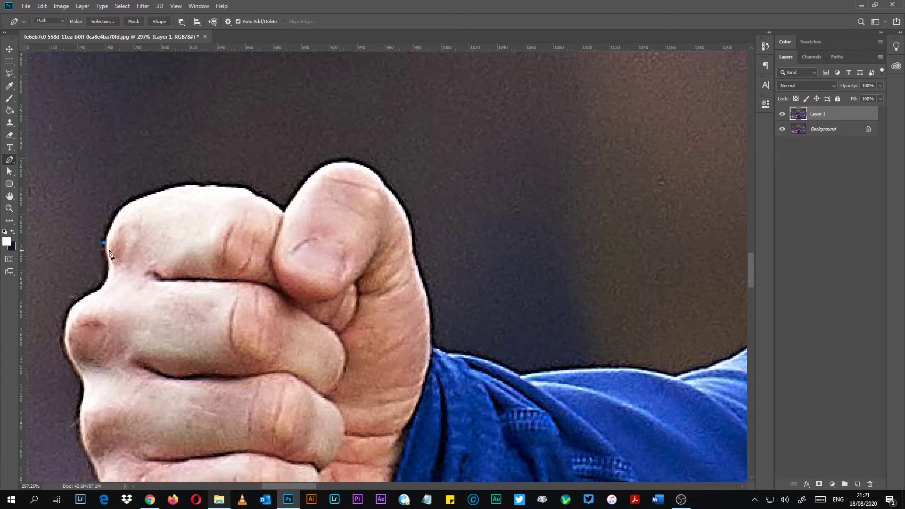
{"action": "left_click_drag", "start_coordinate": [101, 286], "coordinate": [68, 282]}
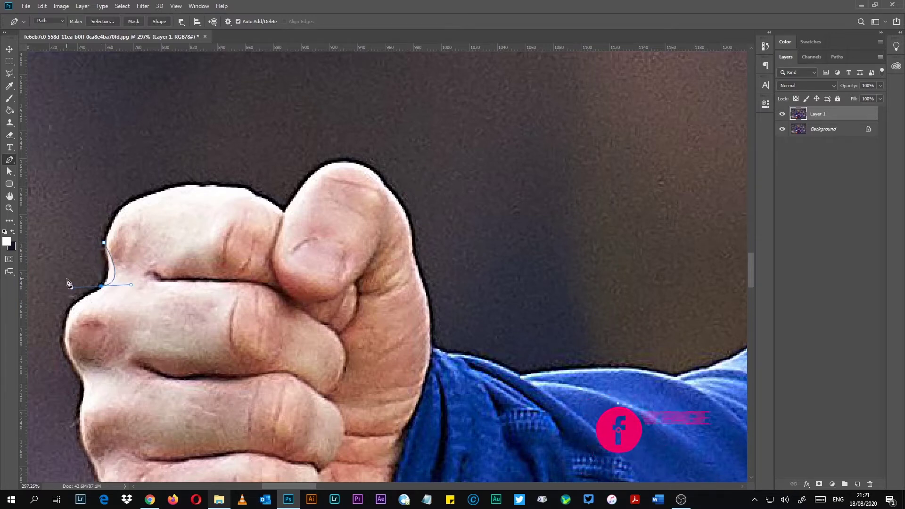
{"action": "key", "text": "ctrl+z"}
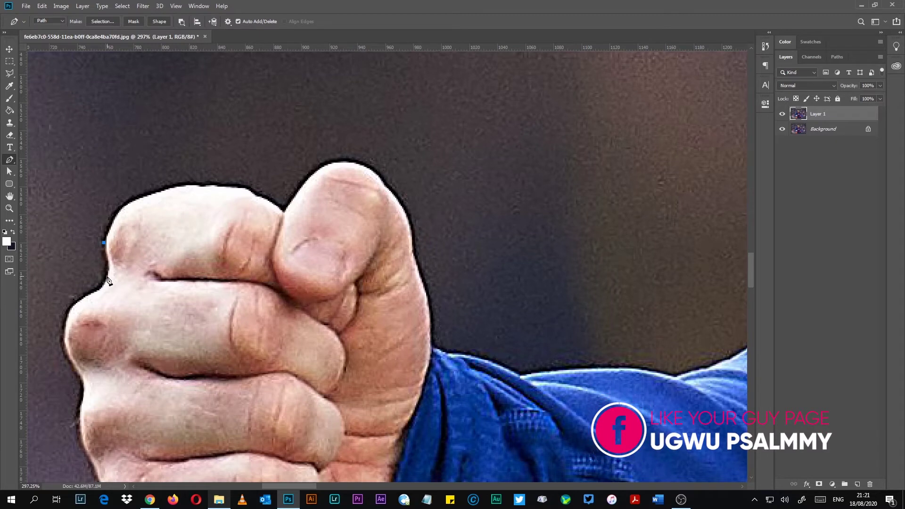
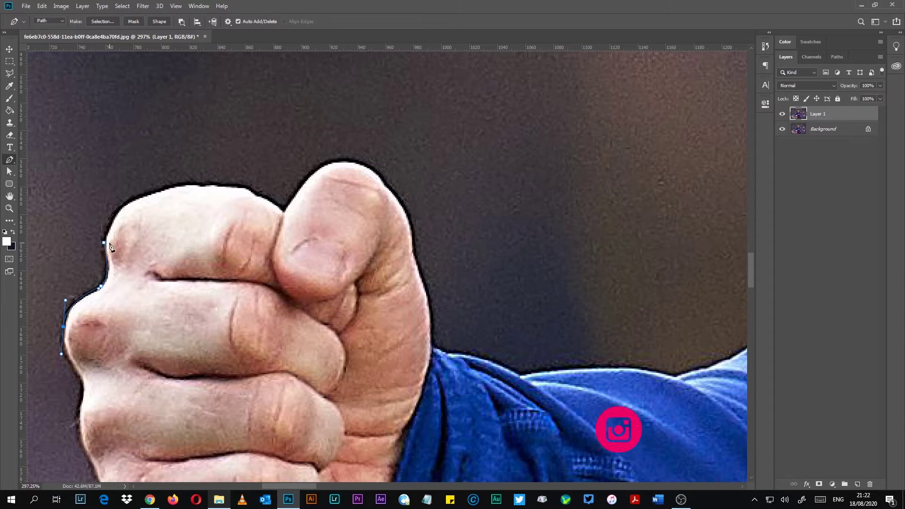
Trace the fist's outer edge down around the second and third knuckles with short curves, undoing one oversized curve
{"action": "left_click", "coordinate": [64, 329], "text": "alt"}
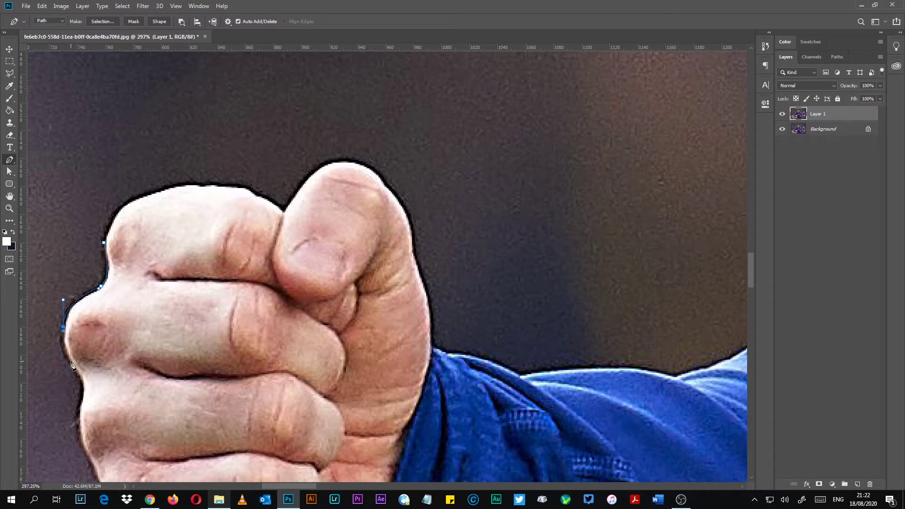
{"action": "left_click_drag", "start_coordinate": [70, 363], "coordinate": [77, 373]}
{"action": "left_click_drag", "start_coordinate": [85, 400], "coordinate": [69, 420]}
{"action": "key", "text": "ctrl+z"}
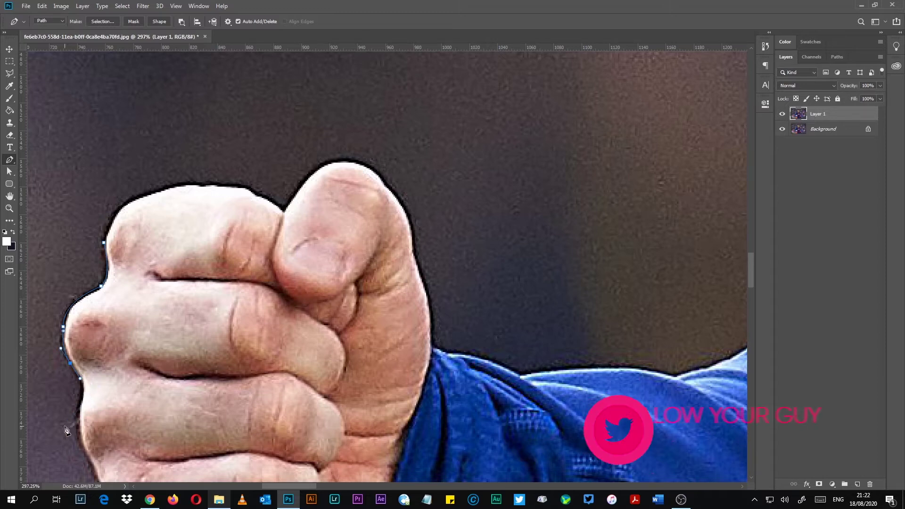
{"action": "left_click_drag", "start_coordinate": [82, 397], "coordinate": [79, 410]}
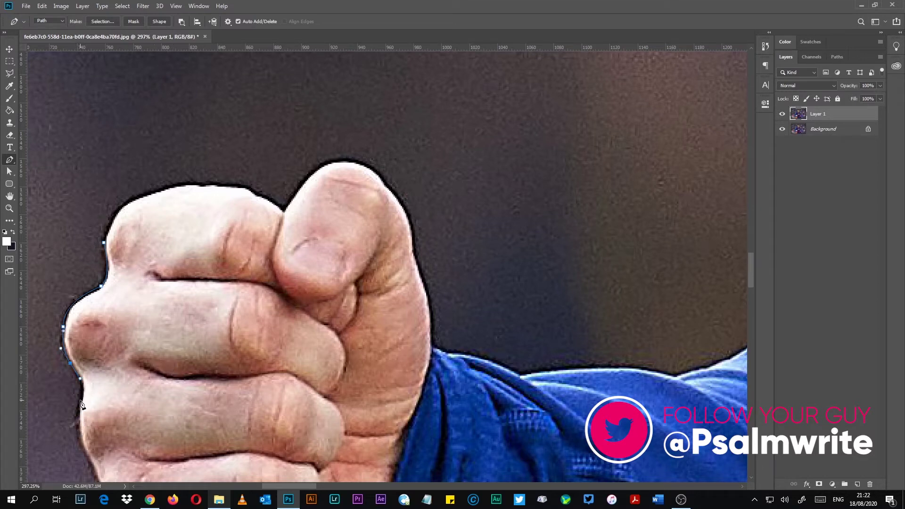
{"action": "left_click_drag", "start_coordinate": [81, 407], "coordinate": [77, 425]}
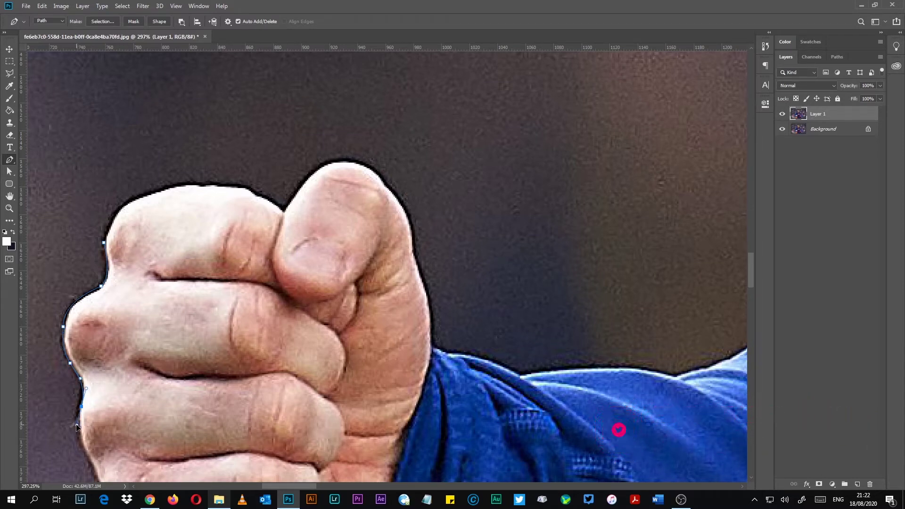
Continue the path around the lowest knuckle and along the underside of the fist to the sleeve cuff
{"action": "left_click_drag", "start_coordinate": [176, 386], "coordinate": [271, 211]}
{"action": "left_click", "coordinate": [175, 267]}
{"action": "left_click", "coordinate": [192, 302]}
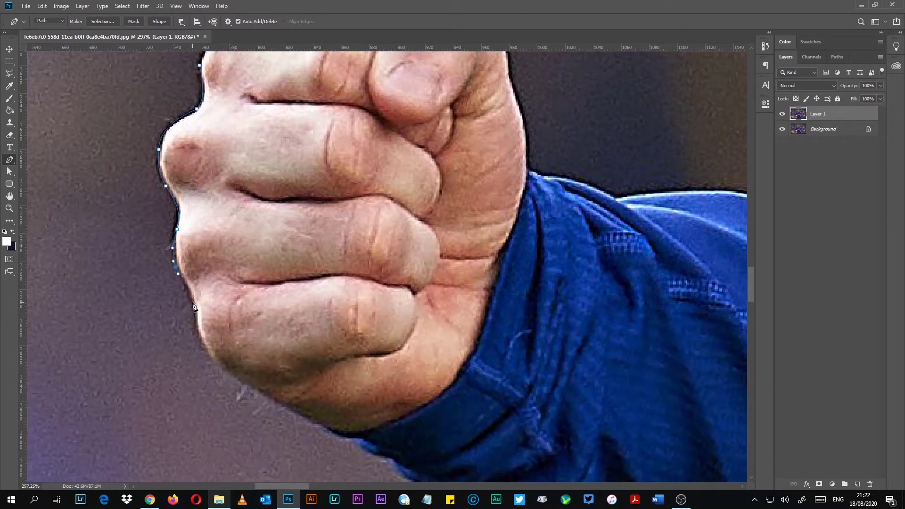
{"action": "left_click", "coordinate": [197, 334]}
{"action": "left_click", "coordinate": [339, 441]}
Trace the lower edge of the wrinkled cuff with closely spaced anchor points
{"action": "left_click", "coordinate": [358, 444]}
{"action": "left_click", "coordinate": [374, 457]}
{"action": "left_click", "coordinate": [390, 462]}
{"action": "left_click_drag", "start_coordinate": [399, 474], "coordinate": [234, 281]}
{"action": "left_click", "coordinate": [225, 272]}
{"action": "left_click", "coordinate": [262, 289]}
{"action": "left_click", "coordinate": [288, 292]}
{"action": "left_click", "coordinate": [316, 302]}
{"action": "left_click", "coordinate": [324, 305]}
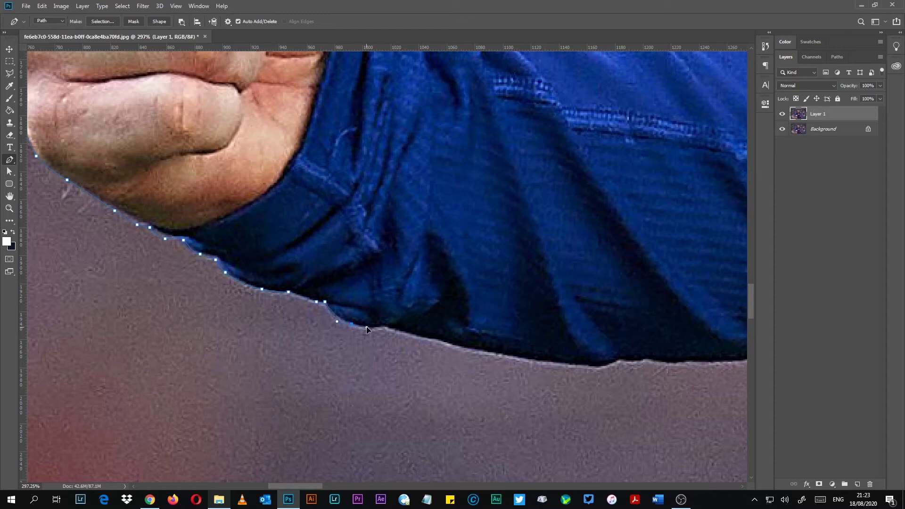
Extend the path along the underside of the forearm sleeve beyond the cuff folds
{"action": "left_click", "coordinate": [386, 326]}
{"action": "left_click", "coordinate": [504, 358]}
{"action": "left_click", "coordinate": [572, 365]}
{"action": "left_click", "coordinate": [610, 364]}
{"action": "left_click", "coordinate": [620, 361]}
Continue the path along the lowest part of the forearm sleeve as it curves up towards the elbow
{"action": "left_click_drag", "start_coordinate": [644, 367], "coordinate": [134, 278]}
{"action": "left_click", "coordinate": [134, 273]}
{"action": "left_click", "coordinate": [144, 274]}
{"action": "left_click", "coordinate": [221, 272]}
{"action": "left_click", "coordinate": [244, 272]}
{"action": "left_click", "coordinate": [266, 270]}
{"action": "left_click", "coordinate": [429, 229]}
{"action": "left_click", "coordinate": [450, 218]}
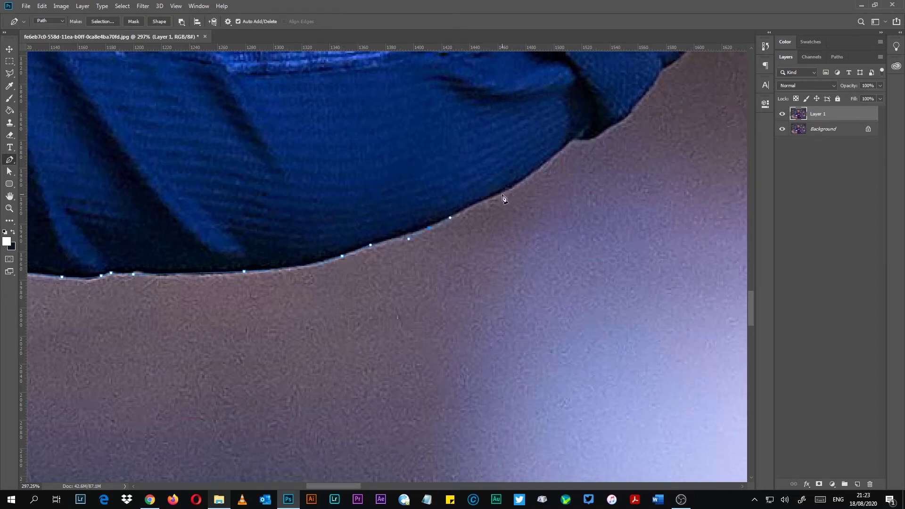
Trace around the elbow fold of the sleeve and onto the underside of the upper arm
{"action": "left_click", "coordinate": [552, 157]}
{"action": "left_click", "coordinate": [580, 138]}
{"action": "left_click", "coordinate": [603, 134]}
{"action": "left_click_drag", "start_coordinate": [612, 128], "coordinate": [243, 292]}
{"action": "left_click", "coordinate": [257, 283]}
{"action": "left_click", "coordinate": [293, 232]}
{"action": "left_click", "coordinate": [322, 213]}
{"action": "left_click", "coordinate": [325, 204]}
{"action": "left_click", "coordinate": [346, 190]}
{"action": "left_click", "coordinate": [353, 187]}
Trace the underside of the upper arm up to the armpit corner
{"action": "left_click", "coordinate": [391, 158]}
{"action": "left_click", "coordinate": [424, 126]}
{"action": "left_click", "coordinate": [442, 110]}
{"action": "left_click", "coordinate": [448, 108]}
{"action": "left_click", "coordinate": [455, 98]}
{"action": "left_click", "coordinate": [460, 95]}
{"action": "left_click", "coordinate": [465, 93]}
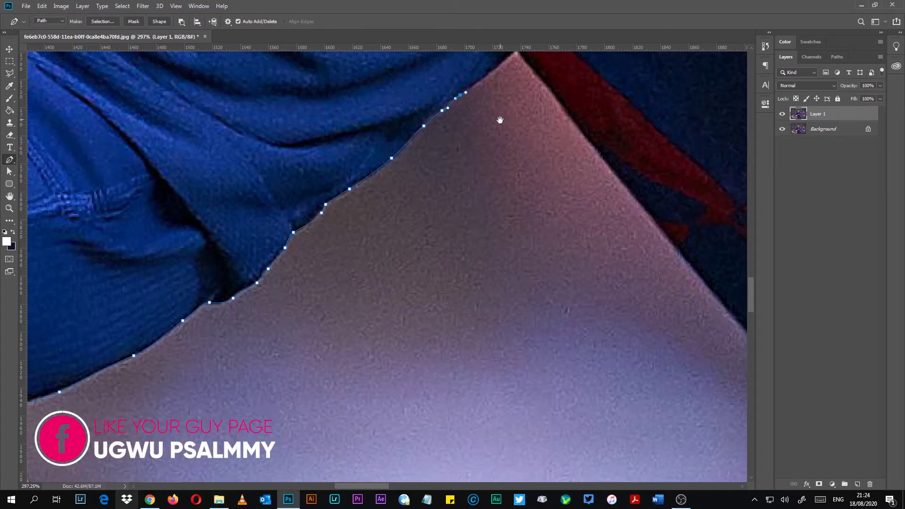
{"action": "left_click_drag", "start_coordinate": [499, 121], "coordinate": [292, 297]}
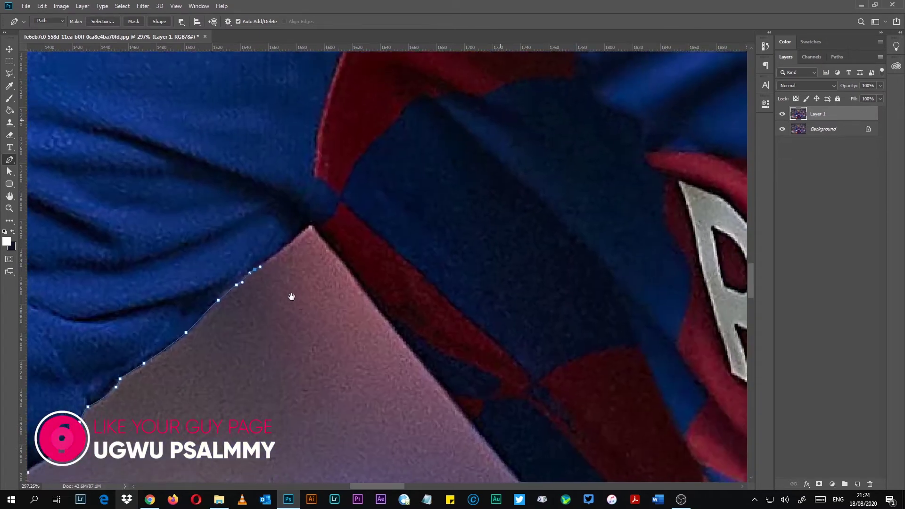
{"action": "left_click", "coordinate": [290, 243]}
{"action": "left_click_drag", "start_coordinate": [310, 228], "coordinate": [200, 137]}
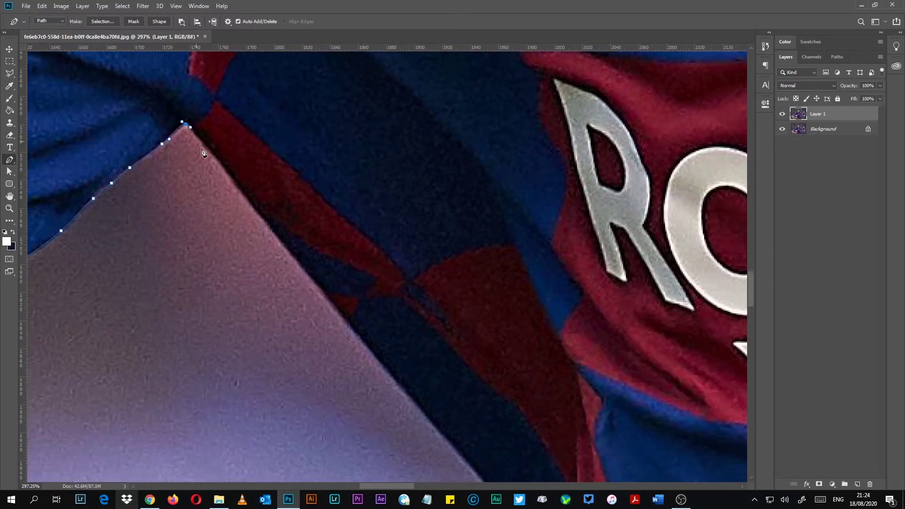
Trace from the armpit down the shirt's diagonal side edge to the corner at the torso, redoing one segment
{"action": "left_click", "coordinate": [347, 322]}
{"action": "left_click_drag", "start_coordinate": [346, 324], "coordinate": [348, 326]}
{"action": "left_click_drag", "start_coordinate": [412, 338], "coordinate": [296, 129]}
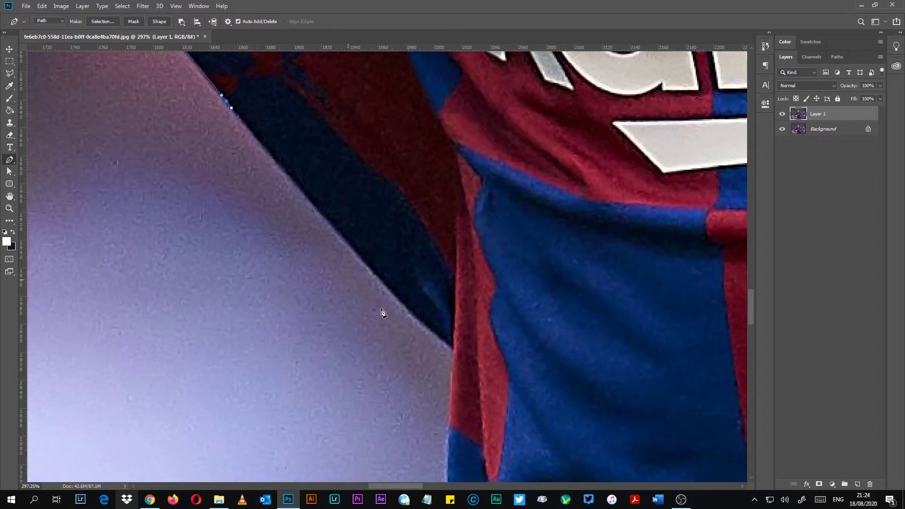
{"action": "left_click_drag", "start_coordinate": [397, 298], "coordinate": [419, 320]}
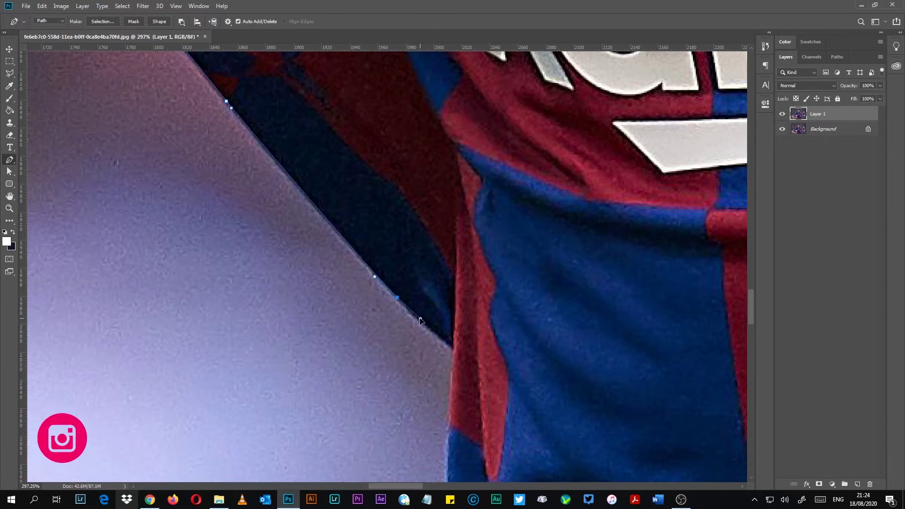
{"action": "key", "text": "ctrl+z"}
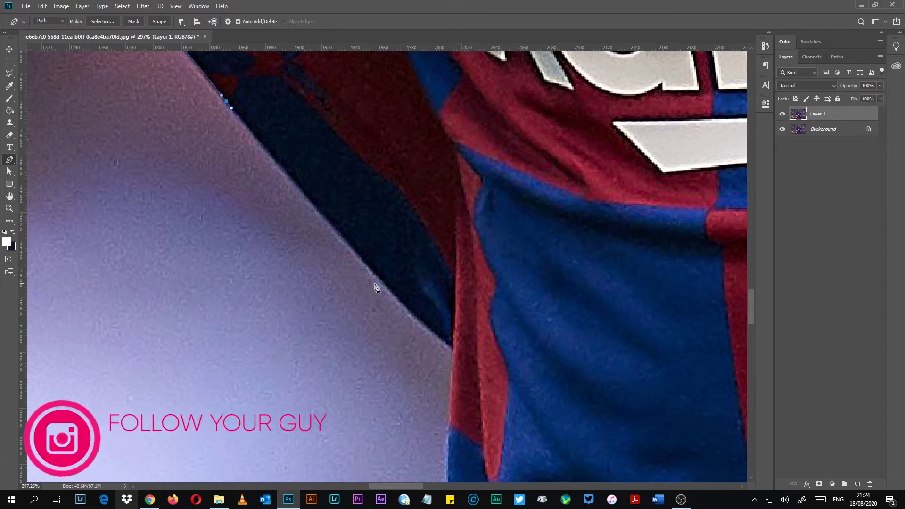
{"action": "left_click_drag", "start_coordinate": [397, 299], "coordinate": [397, 90]}
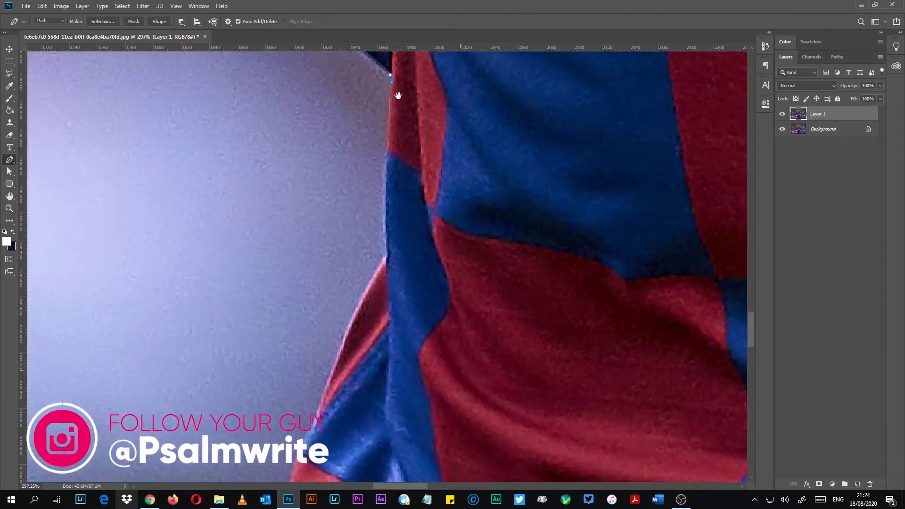
Continue the path down the side of the shirt and along the shorts towards the bottom of the photo
{"action": "left_click_drag", "start_coordinate": [385, 198], "coordinate": [375, 272]}
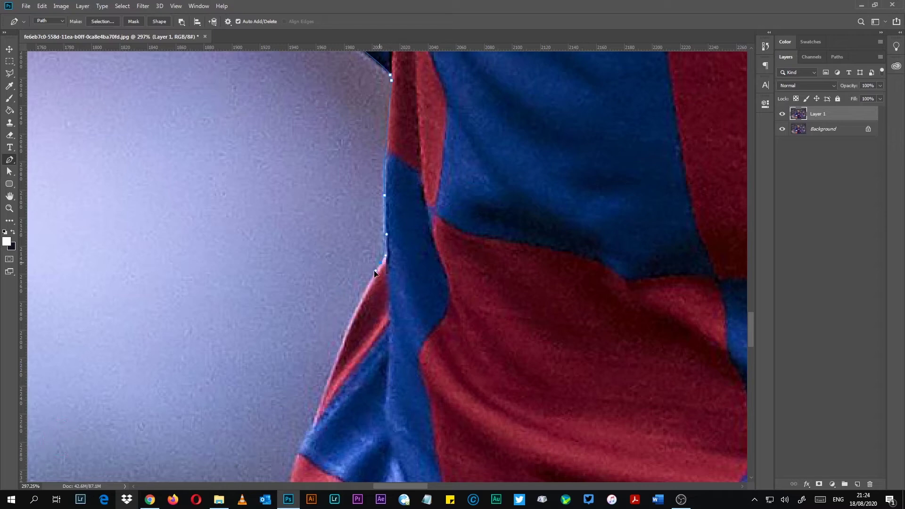
{"action": "left_click", "coordinate": [327, 382]}
{"action": "scroll", "coordinate": [323, 391], "scroll_direction": "down", "scroll_amount": 15}
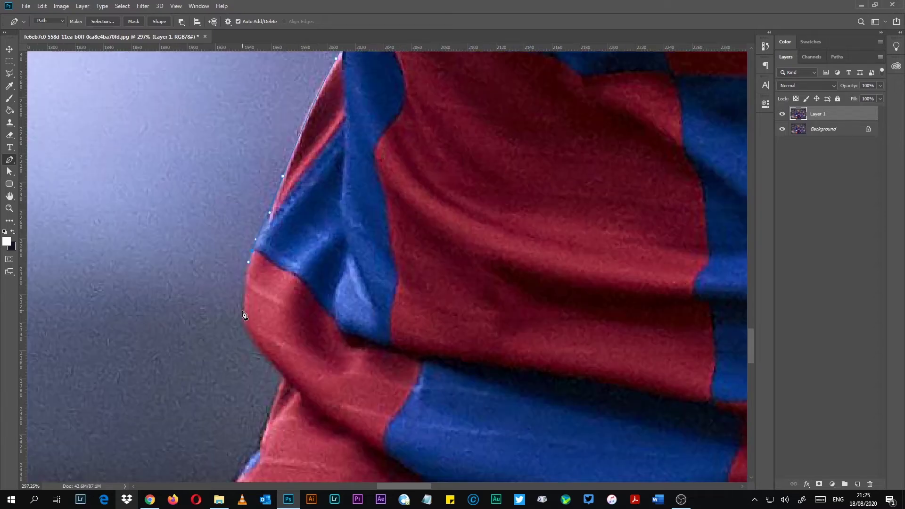
{"action": "scroll", "coordinate": [207, 226], "scroll_direction": "down", "scroll_amount": 10}
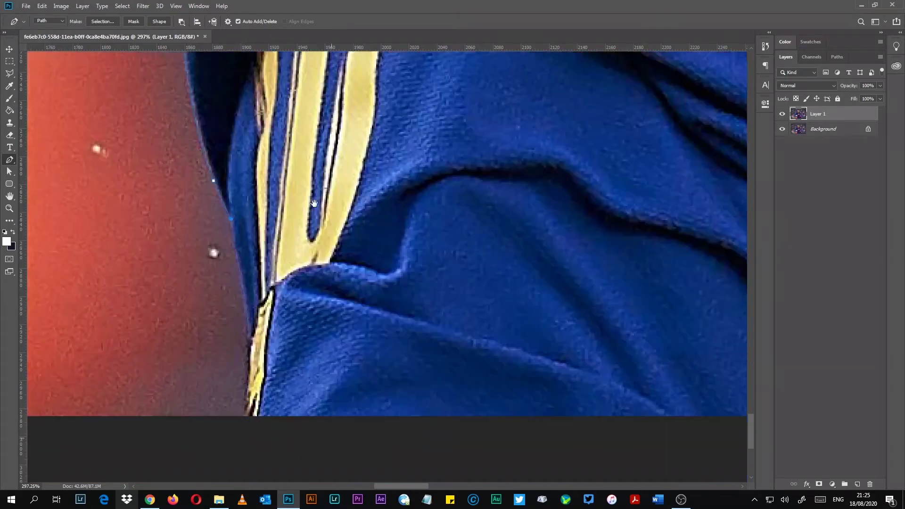
{"action": "scroll", "coordinate": [207, 227], "scroll_direction": "down", "scroll_amount": 5}
Trace around the shirt hem's corner and up its side edge to the thumb of the lowered hand
{"action": "scroll", "coordinate": [467, 340], "scroll_direction": "up", "scroll_amount": 5}
{"action": "left_click", "coordinate": [382, 357]}
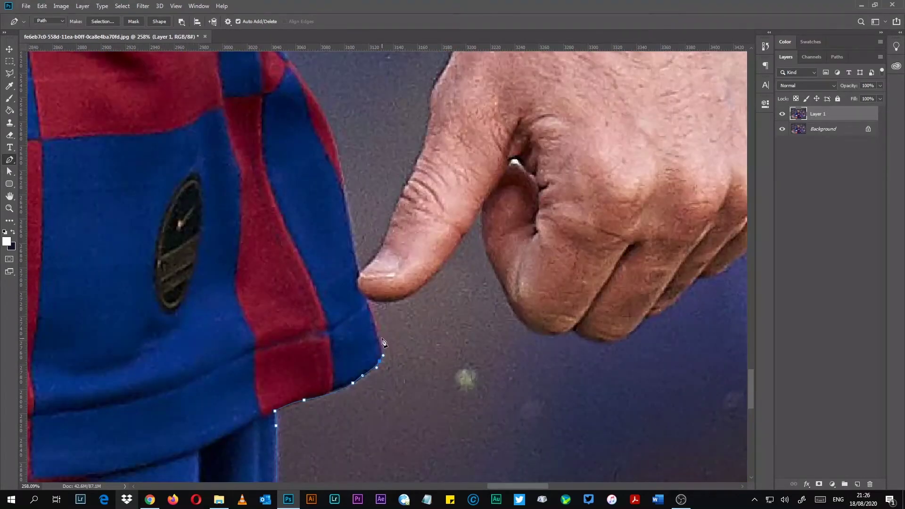
{"action": "left_click", "coordinate": [375, 323]}
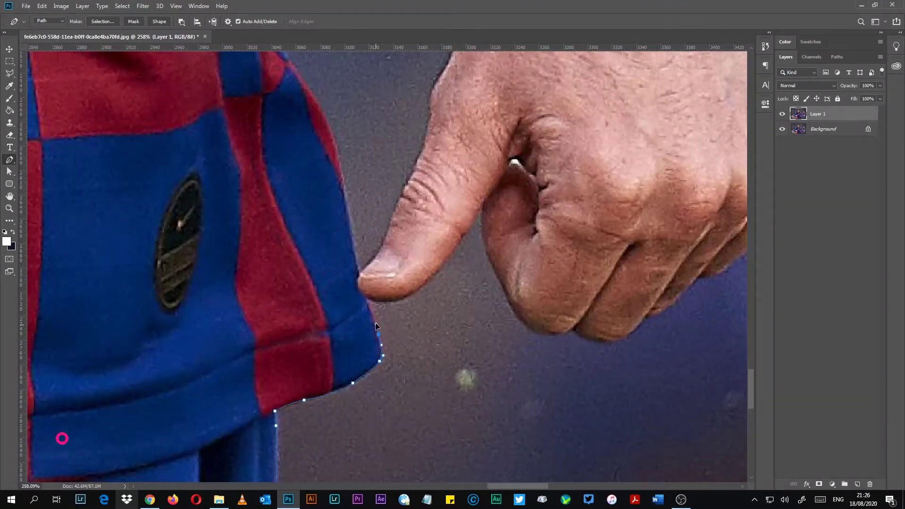
{"action": "left_click", "coordinate": [367, 298]}
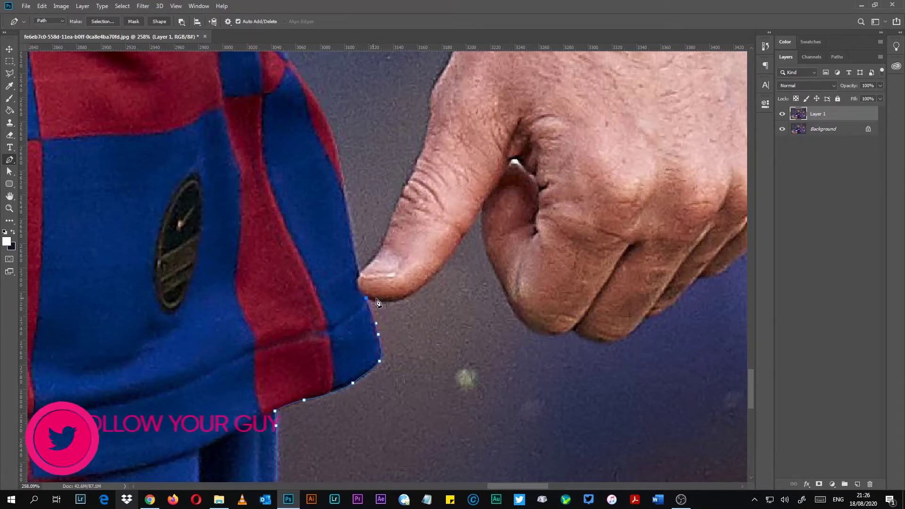
Outline the underside of the lowered hand's thumb up to the gap beside the curled index finger
{"action": "left_click_drag", "start_coordinate": [387, 304], "coordinate": [401, 301]}
{"action": "left_click", "coordinate": [404, 298]}
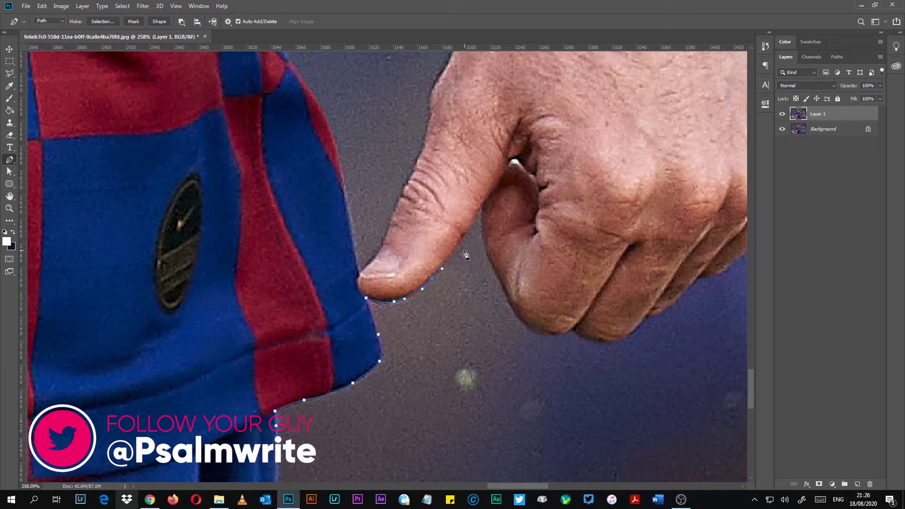
{"action": "left_click_drag", "start_coordinate": [459, 245], "coordinate": [483, 213]}
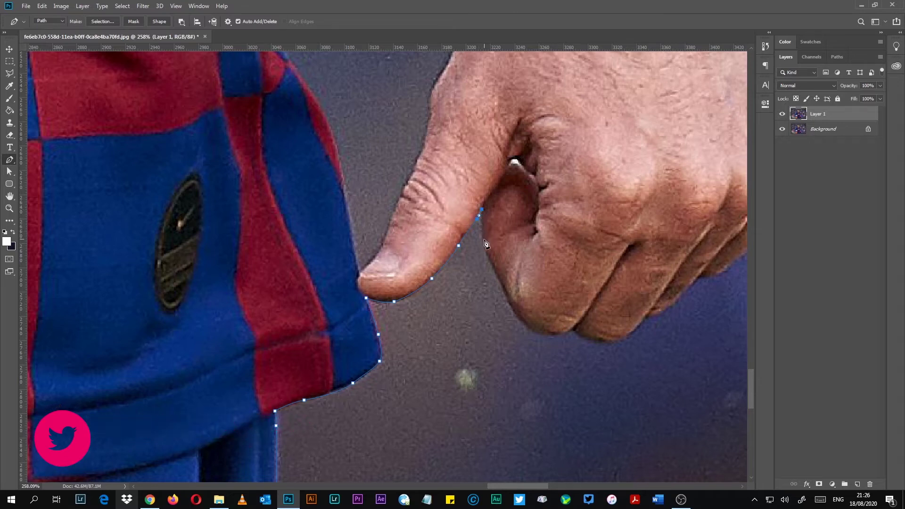
Trace down the curled index finger and around the lower edges of the first two fingers
{"action": "left_click_drag", "start_coordinate": [484, 240], "coordinate": [488, 259]}
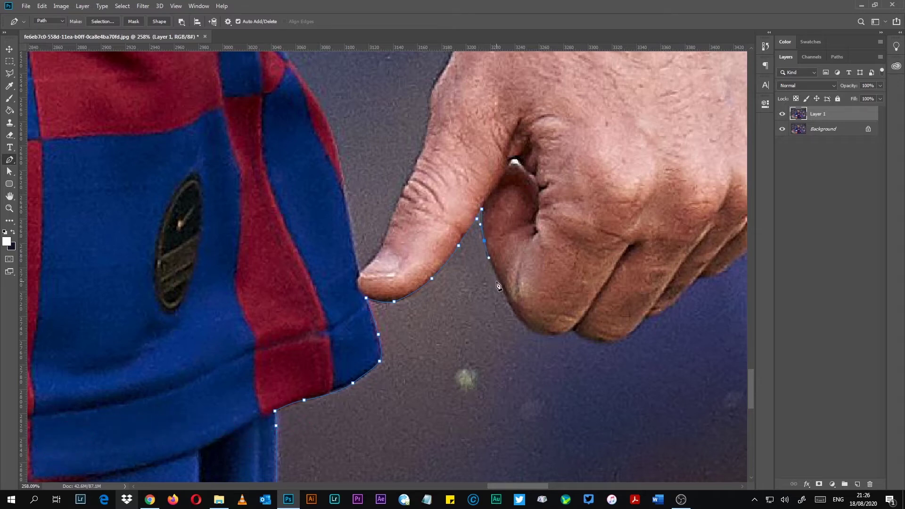
{"action": "left_click_drag", "start_coordinate": [500, 283], "coordinate": [504, 294]}
{"action": "mouse_move", "coordinate": [531, 331]}
{"action": "left_mouse_down"}
{"action": "mouse_move", "coordinate": [548, 341]}
{"action": "mouse_move", "coordinate": [541, 338]}
{"action": "left_mouse_up"}
{"action": "left_click", "coordinate": [575, 328]}
{"action": "left_click_drag", "start_coordinate": [593, 341], "coordinate": [607, 343]}
Continue the path along the remaining curled fingers up to the lowered hand's outer knuckle
{"action": "left_click_drag", "start_coordinate": [675, 285], "coordinate": [207, 334]}
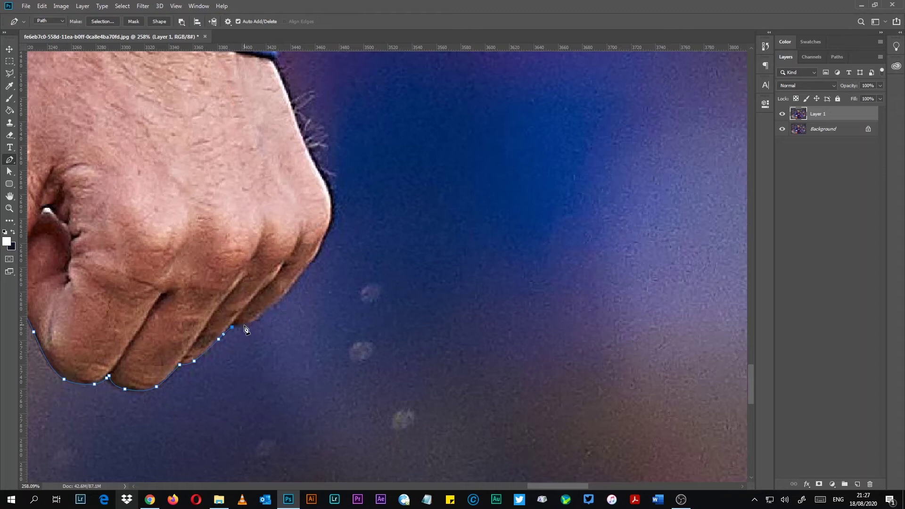
{"action": "left_click_drag", "start_coordinate": [247, 324], "coordinate": [253, 322]}
{"action": "left_click", "coordinate": [295, 282]}
{"action": "scroll", "coordinate": [344, 232], "scroll_direction": "up", "scroll_amount": 1}
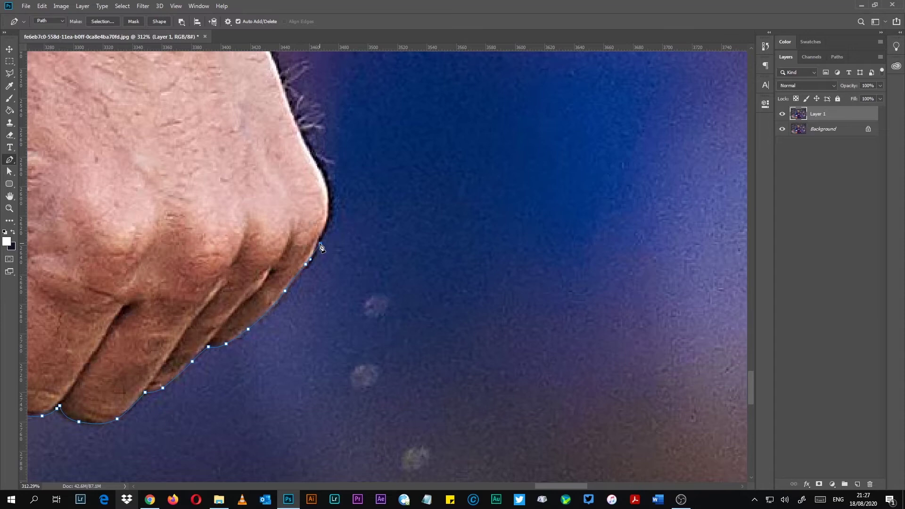
{"action": "left_click", "coordinate": [321, 247]}
Trace up the back of the lowered hand and along the outer edge of its blue sleeve
{"action": "scroll", "coordinate": [320, 247], "scroll_direction": "up", "scroll_amount": 5}
{"action": "left_click", "coordinate": [245, 270]}
{"action": "scroll", "coordinate": [236, 236], "scroll_direction": "up", "scroll_amount": 5}
{"action": "scroll", "coordinate": [245, 236], "scroll_direction": "up", "scroll_amount": 3}
{"action": "left_click", "coordinate": [257, 276]}
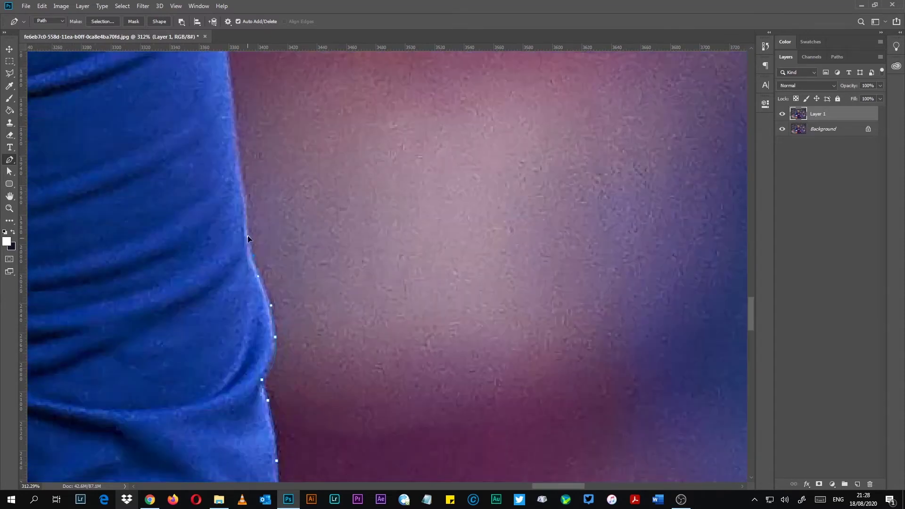
Continue the path up the rest of the sleeve and over the shoulder towards the neck
{"action": "scroll", "coordinate": [248, 236], "scroll_direction": "up", "scroll_amount": 10}
{"action": "scroll", "coordinate": [247, 236], "scroll_direction": "left", "scroll_amount": 5}
{"action": "left_click", "coordinate": [223, 253]}
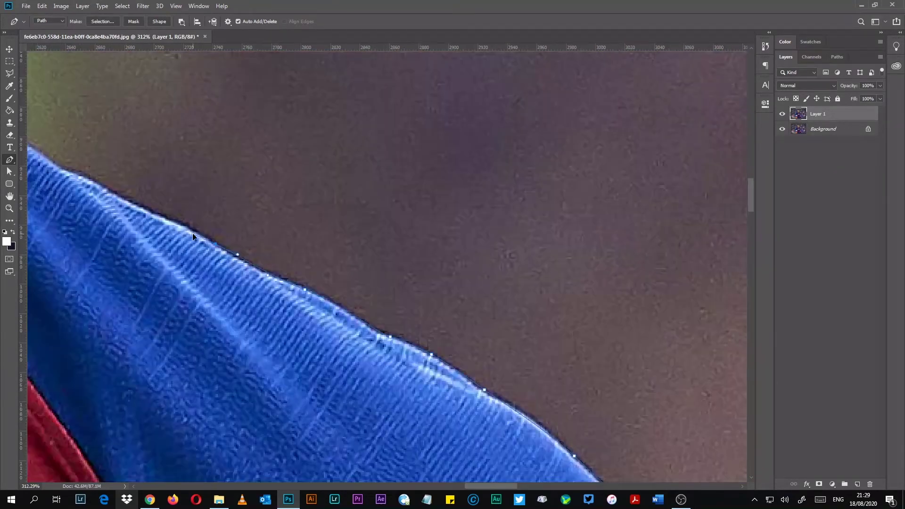
Trace up the side of the head, following the stray hair tips with closely spaced anchor points
{"action": "scroll", "coordinate": [236, 236], "scroll_direction": "up", "scroll_amount": 5}
{"action": "scroll", "coordinate": [235, 235], "scroll_direction": "up", "scroll_amount": 5}
{"action": "scroll", "coordinate": [282, 212], "scroll_direction": "up", "scroll_amount": 5}
{"action": "scroll", "coordinate": [282, 212], "scroll_direction": "left", "scroll_amount": 3}
{"action": "scroll", "coordinate": [330, 212], "scroll_direction": "up", "scroll_amount": 5}
{"action": "left_click", "coordinate": [348, 198]}
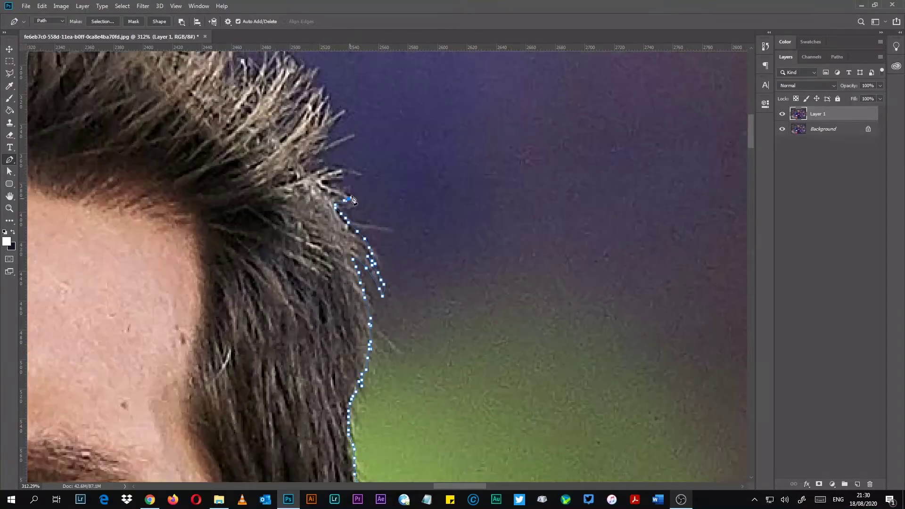
Trace the spiky hair across the top of the head with closely spaced anchor points
{"action": "scroll", "coordinate": [353, 200], "scroll_direction": "up", "scroll_amount": 5}
{"action": "scroll", "coordinate": [353, 200], "scroll_direction": "left", "scroll_amount": 3}
{"action": "left_click", "coordinate": [212, 137]}
{"action": "scroll", "coordinate": [156, 125], "scroll_direction": "up", "scroll_amount": 5}
{"action": "scroll", "coordinate": [156, 125], "scroll_direction": "left", "scroll_amount": 3}
{"action": "left_click", "coordinate": [91, 244]}
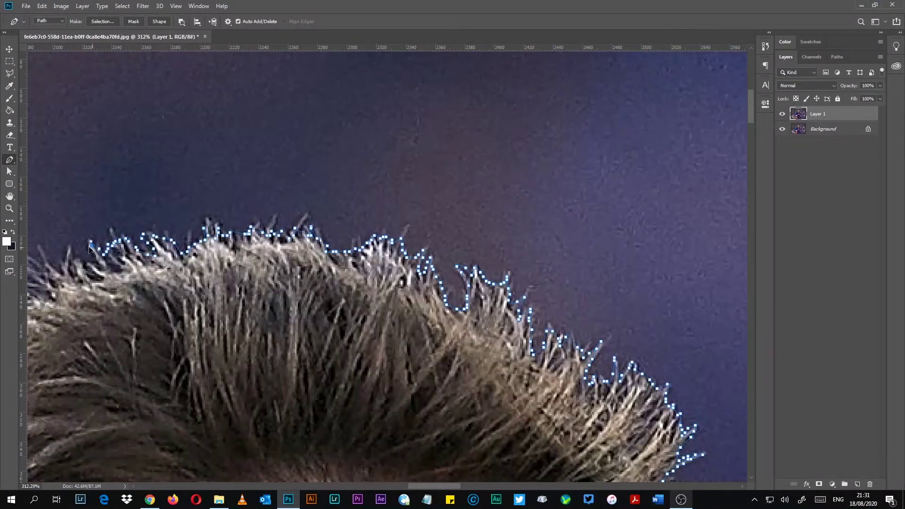
Continue the Pen path around the ear and down the side of the beard to the shirt collar
{"action": "scroll", "coordinate": [90, 249], "scroll_direction": "left", "scroll_amount": 5}
{"action": "scroll", "coordinate": [188, 236], "scroll_direction": "down", "scroll_amount": 5}
{"action": "scroll", "coordinate": [330, 236], "scroll_direction": "down", "scroll_amount": 5}
{"action": "left_click", "coordinate": [396, 416]}
{"action": "left_click", "coordinate": [407, 421]}
{"action": "left_click", "coordinate": [425, 433]}
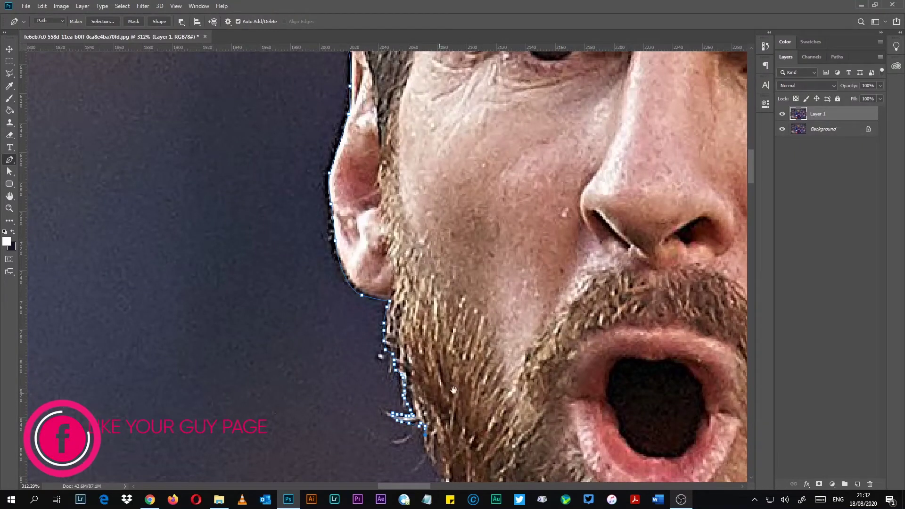
{"action": "left_click_drag", "start_coordinate": [453, 390], "coordinate": [353, 138]}
{"action": "left_click", "coordinate": [331, 197]}
{"action": "left_click", "coordinate": [334, 213]}
{"action": "left_click", "coordinate": [336, 229]}
Trace from the collar along the top edge of the blue shoulder with curved path segments
{"action": "left_click_drag", "start_coordinate": [304, 240], "coordinate": [280, 255]}
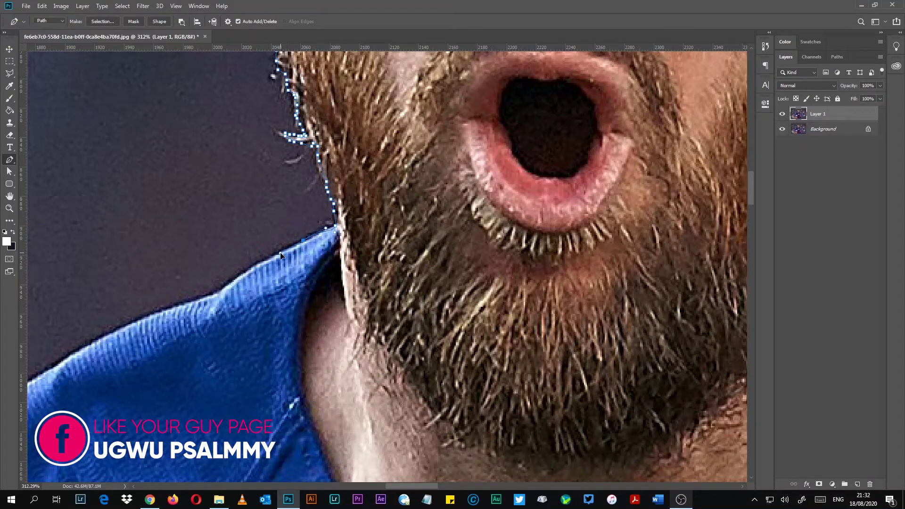
{"action": "left_click", "coordinate": [230, 282]}
{"action": "left_click", "coordinate": [188, 299]}
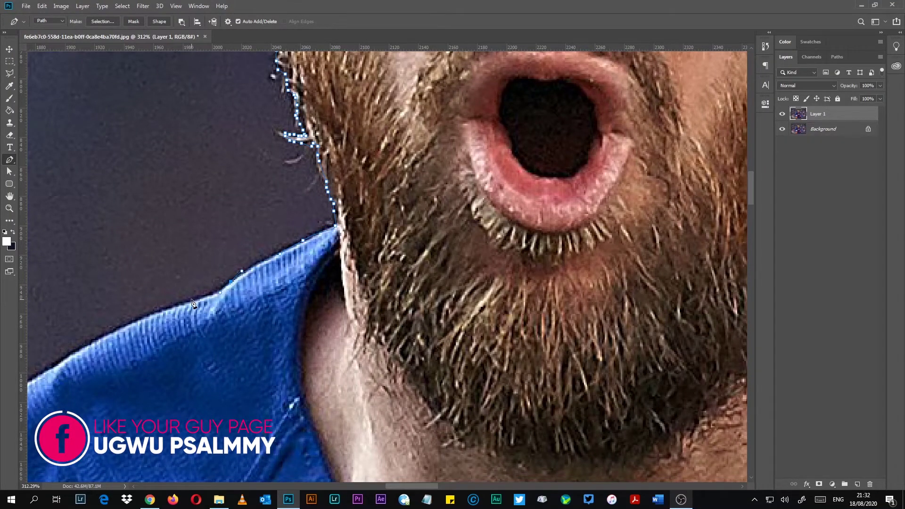
{"action": "left_click_drag", "start_coordinate": [183, 304], "coordinate": [142, 306]}
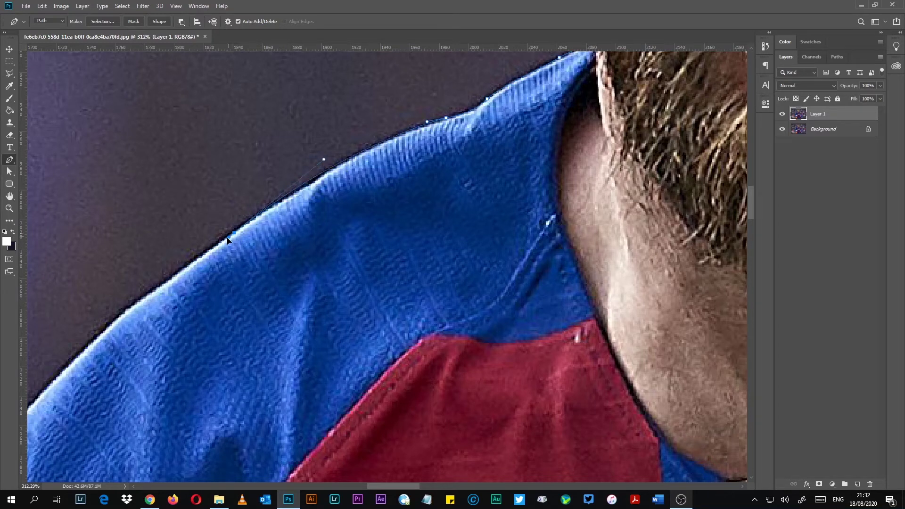
{"action": "left_click_drag", "start_coordinate": [307, 346], "coordinate": [448, 240]}
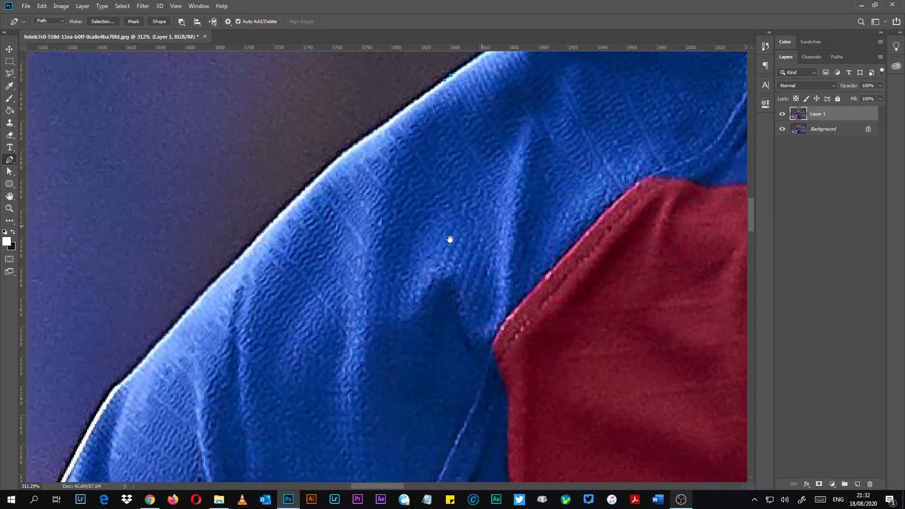
{"action": "left_click_drag", "start_coordinate": [392, 133], "coordinate": [280, 285]}
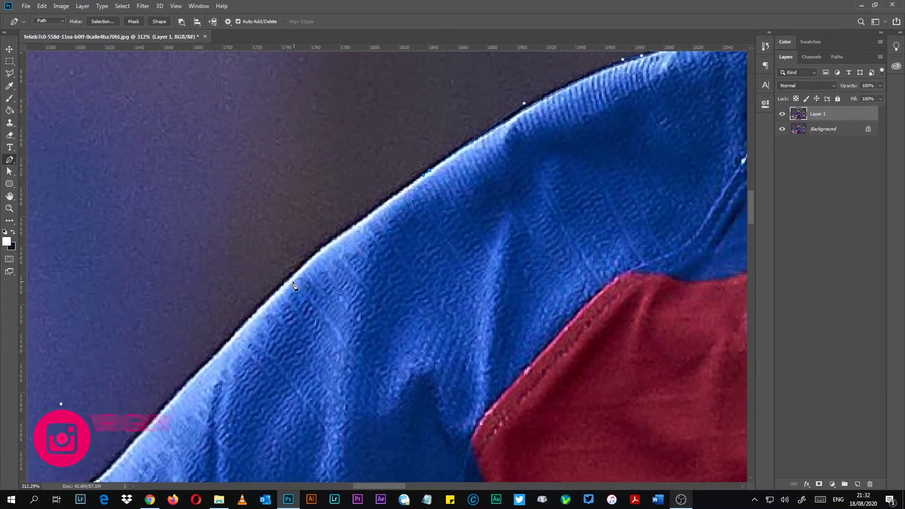
Continue the path down the outer edge of the raised arm's upper sleeve to the start of the white badge
{"action": "left_click", "coordinate": [221, 347]}
{"action": "left_click_drag", "start_coordinate": [222, 348], "coordinate": [329, 218]}
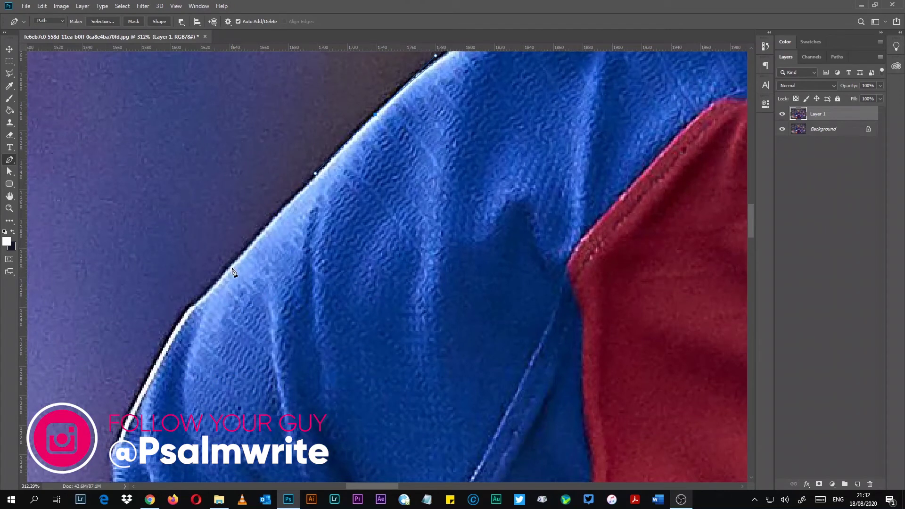
{"action": "left_click_drag", "start_coordinate": [230, 266], "coordinate": [183, 312]}
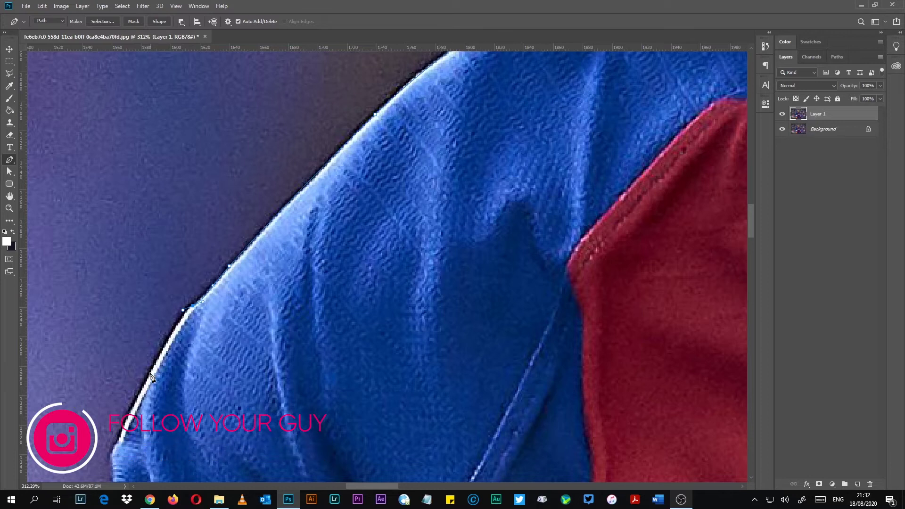
{"action": "left_click_drag", "start_coordinate": [150, 374], "coordinate": [136, 404]}
{"action": "scroll", "coordinate": [136, 403], "scroll_direction": "down", "scroll_amount": 5}
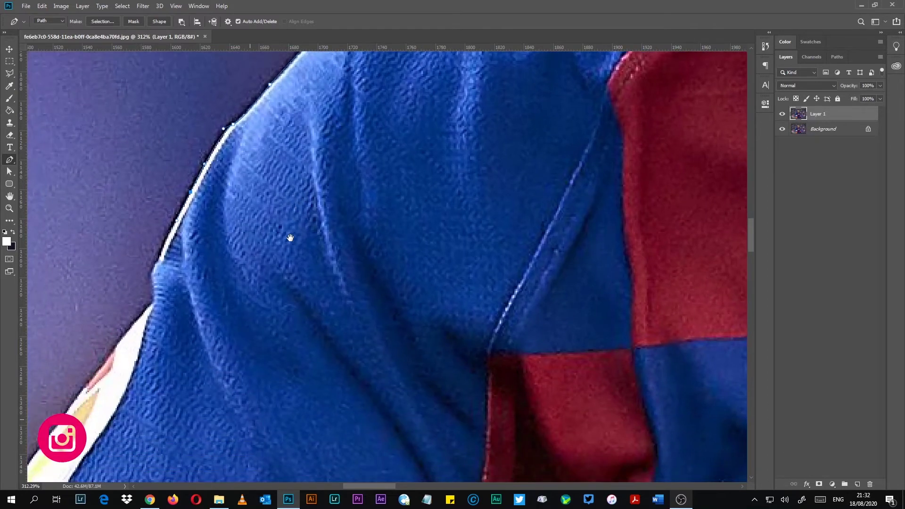
{"action": "left_click_drag", "start_coordinate": [163, 247], "coordinate": [132, 327]}
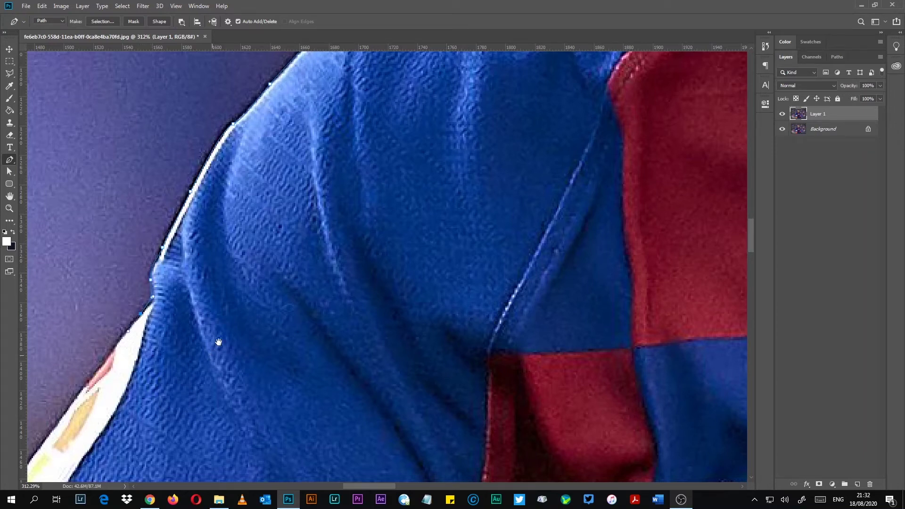
Trace the white sleeve badge's outer edge and continue along the forearm and clenched fist to close the path
{"action": "scroll", "coordinate": [142, 320], "scroll_direction": "down", "scroll_amount": 5}
{"action": "scroll", "coordinate": [141, 320], "scroll_direction": "left", "scroll_amount": 3}
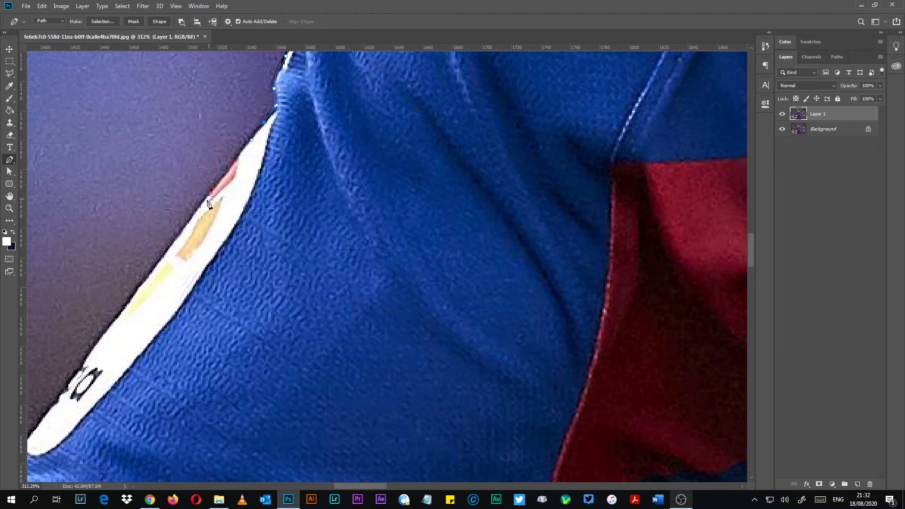
{"action": "left_click", "coordinate": [136, 293]}
{"action": "left_click", "coordinate": [89, 353]}
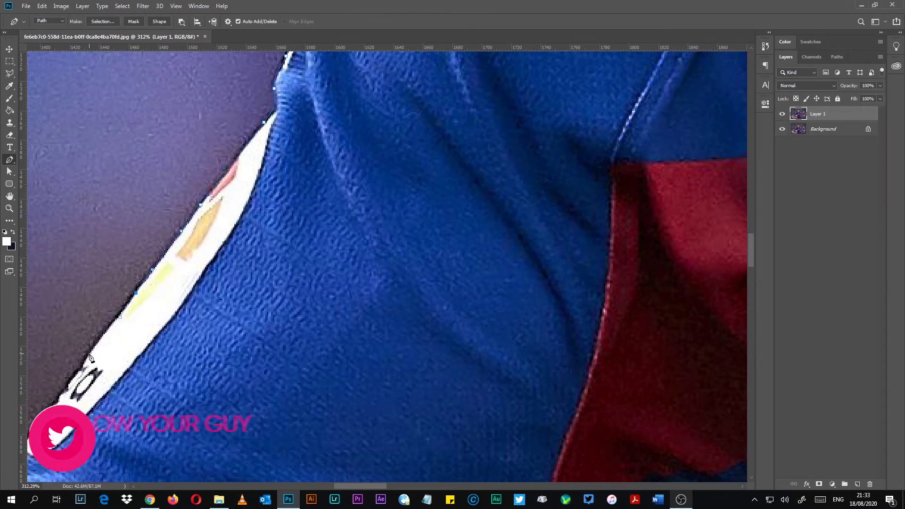
{"action": "left_click", "coordinate": [69, 384]}
{"action": "left_click_drag", "start_coordinate": [70, 386], "coordinate": [260, 137]}
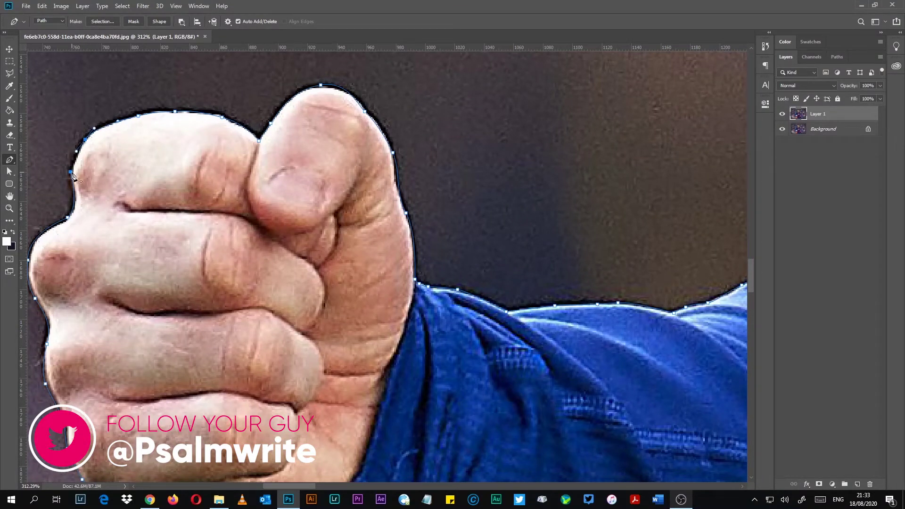
{"action": "scroll", "coordinate": [261, 193], "scroll_direction": "down", "scroll_amount": 10}
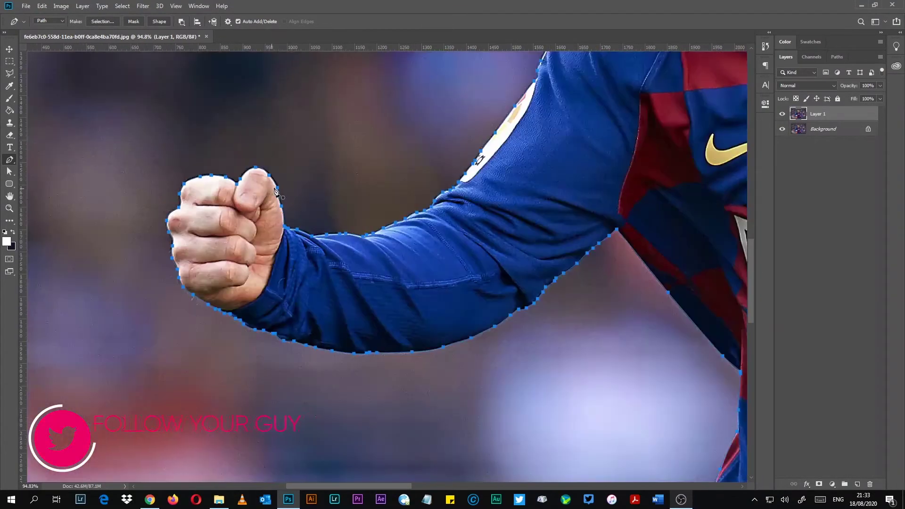
{"action": "scroll", "coordinate": [311, 190], "scroll_direction": "down", "scroll_amount": 2}
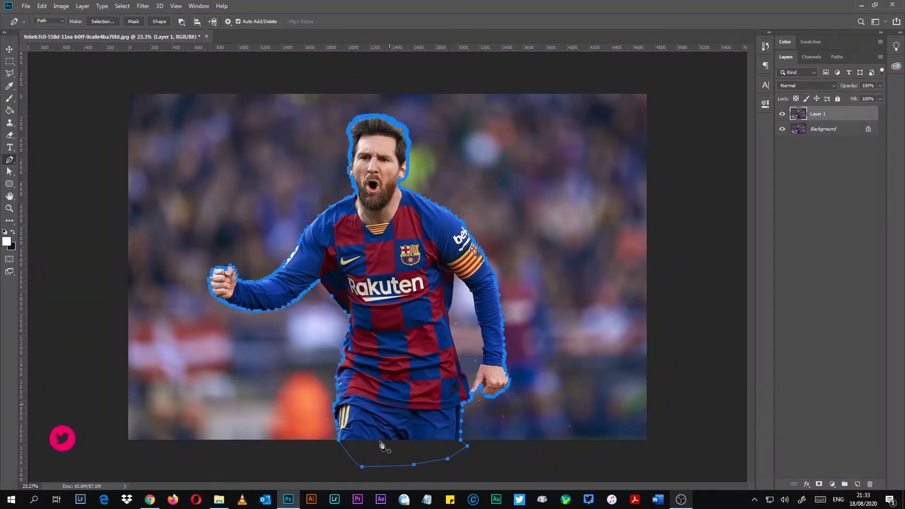
Make a new selection from the closed path with a feather radius of 0 pixels and anti-aliasing enabled
{"action": "right_click", "coordinate": [517, 184]}
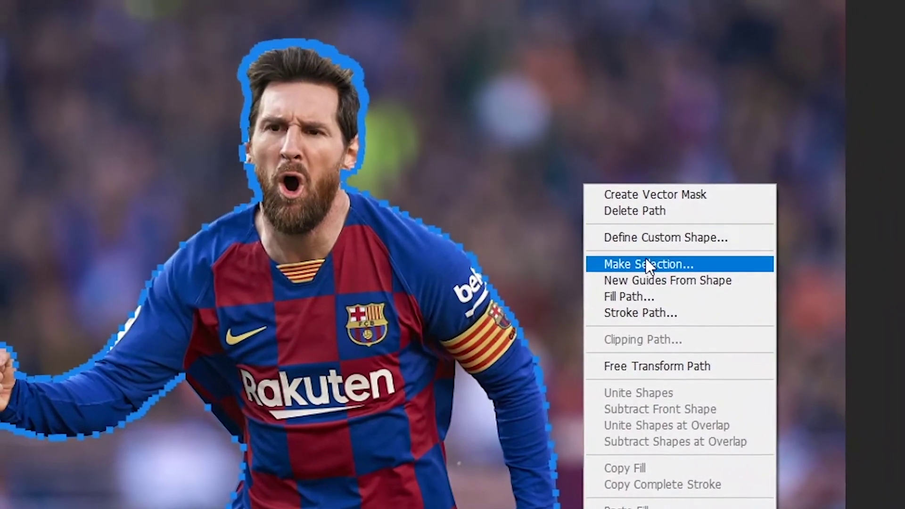
{"action": "left_click", "coordinate": [647, 257]}
{"action": "left_click", "coordinate": [334, 203]}
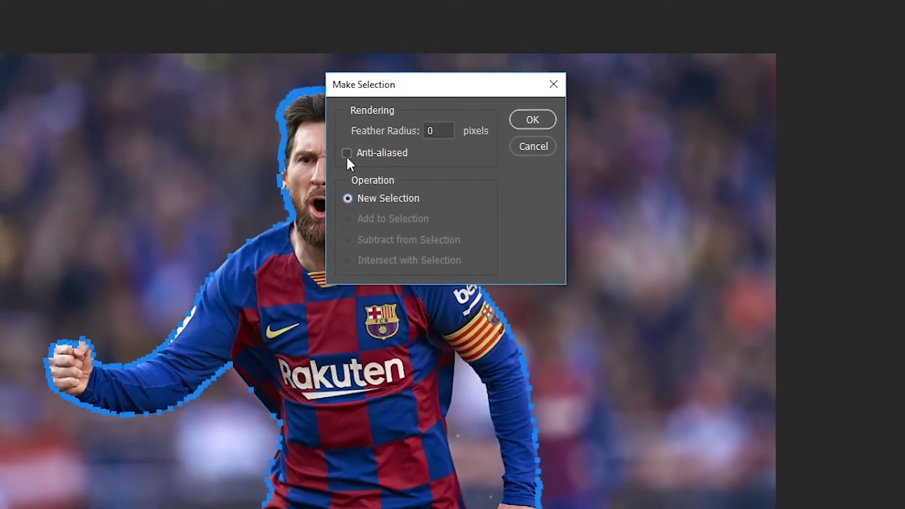
{"action": "left_click", "coordinate": [344, 152]}
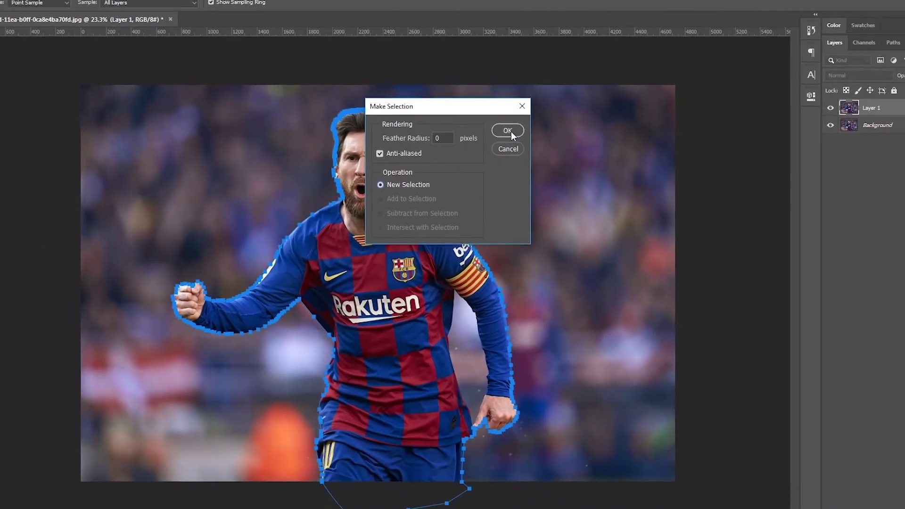
{"action": "left_click", "coordinate": [508, 131]}
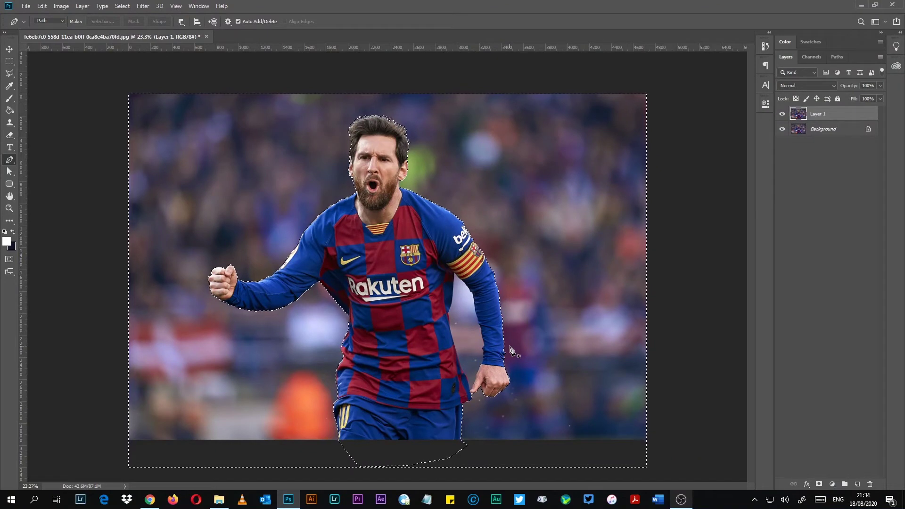
Switch to the Rectangular Marquee tool and invert the selection so that it covers only the footballer
{"action": "right_click", "coordinate": [316, 137]}
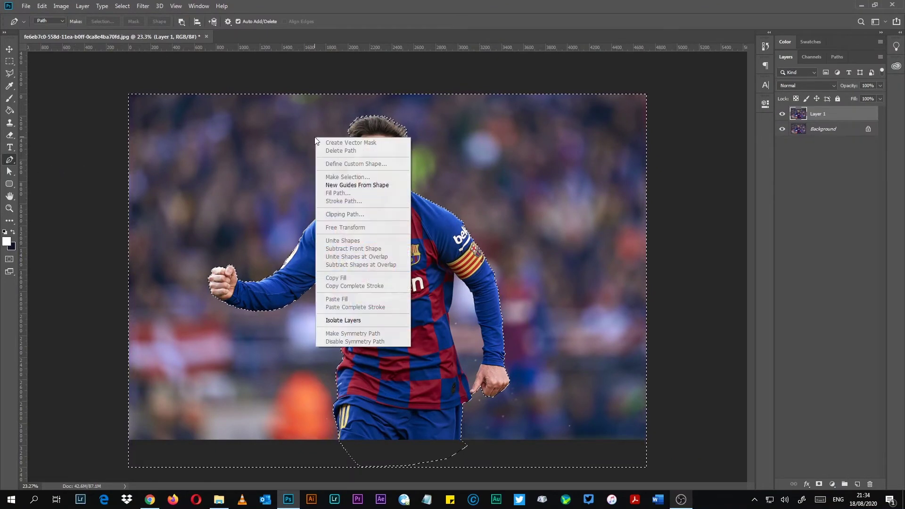
{"action": "left_click", "coordinate": [10, 61]}
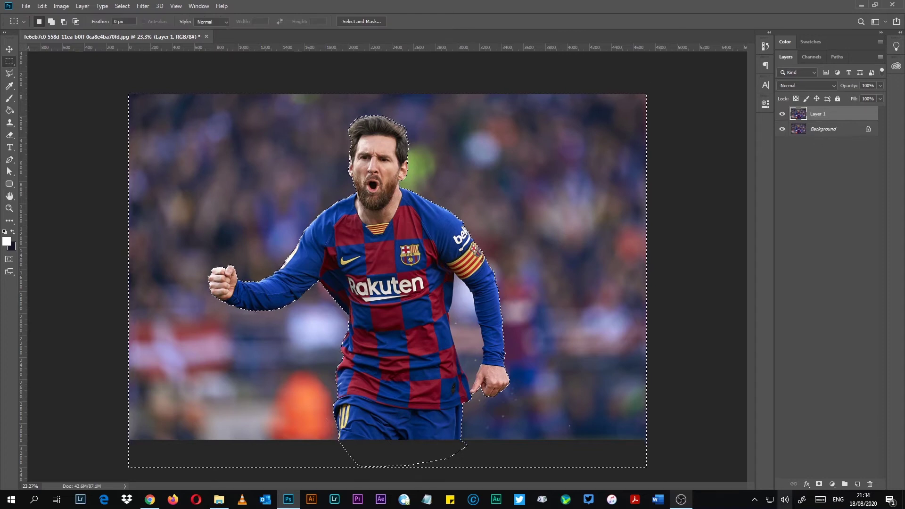
{"action": "right_click", "coordinate": [270, 126]}
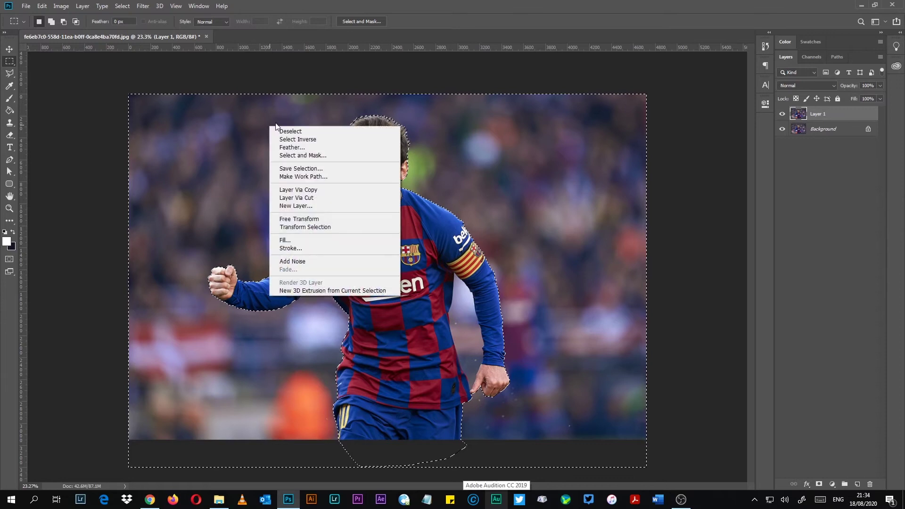
{"action": "left_click", "coordinate": [314, 141]}
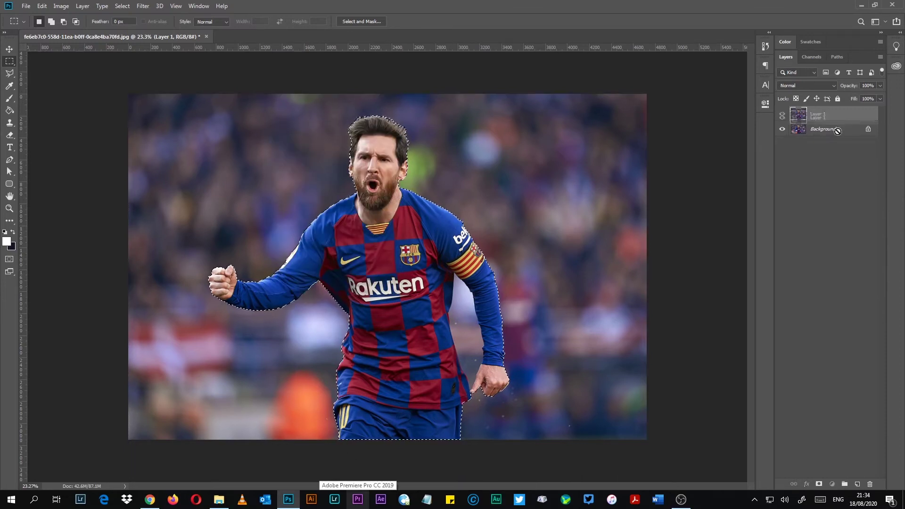
Copy the selected footballer to a new layer and hide Layer 1 and the Background layer beneath it
{"action": "right_click", "coordinate": [386, 256]}
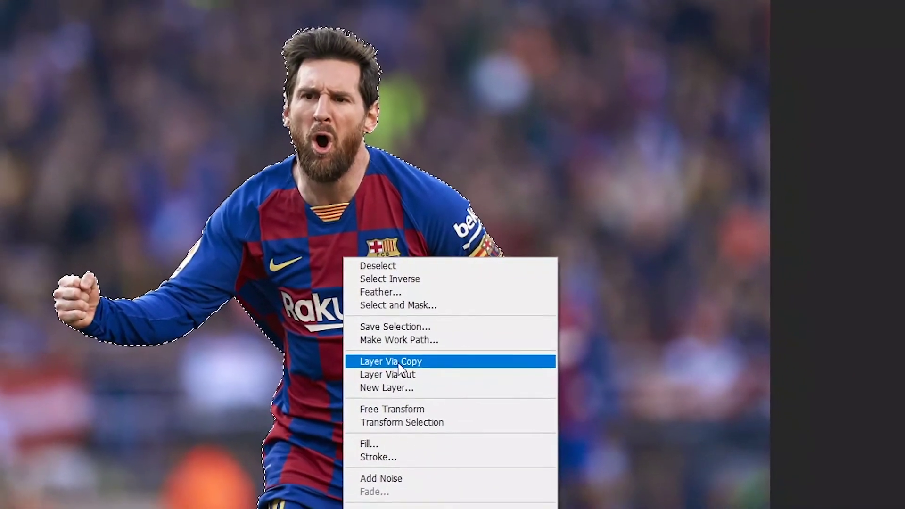
{"action": "left_click", "coordinate": [389, 374]}
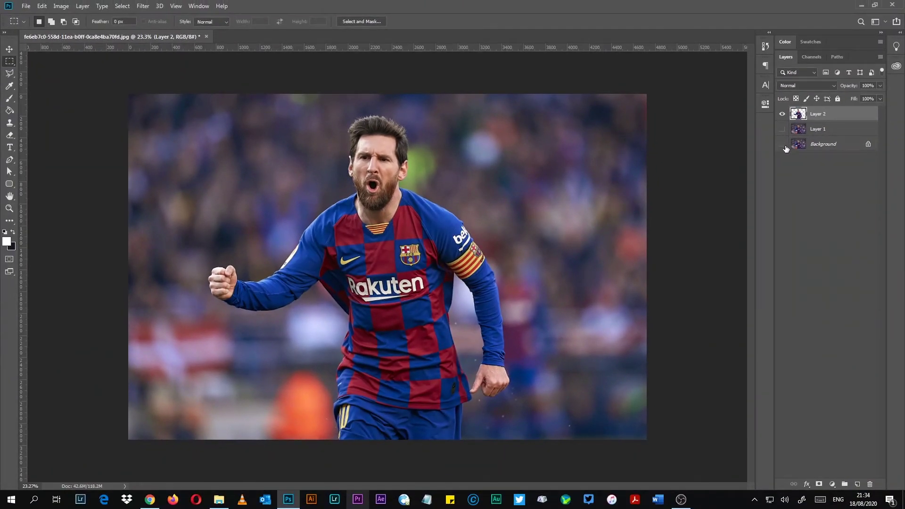
{"action": "left_click", "coordinate": [783, 144]}
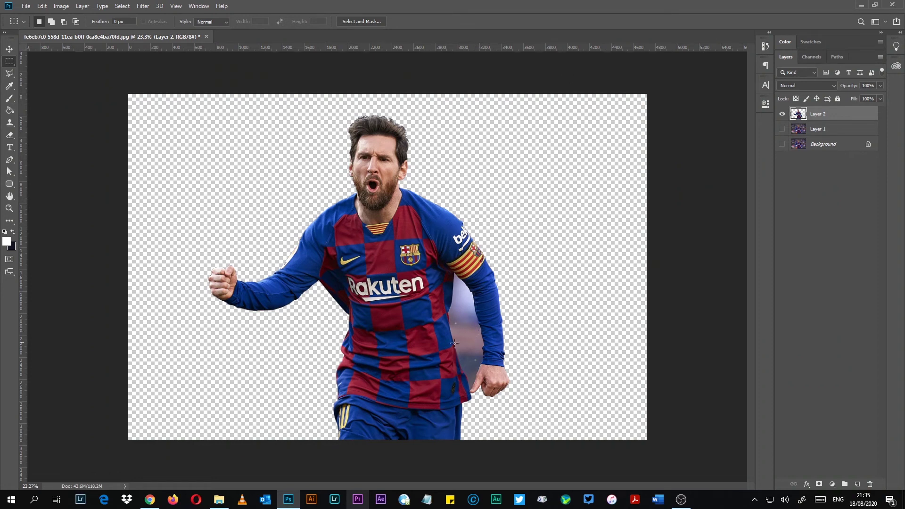
Try erasing the leftover background between the torso and the lowered arm with the Magic Eraser, and undo both erasures
{"action": "scroll", "coordinate": [454, 343], "scroll_direction": "up", "scroll_amount": 4}
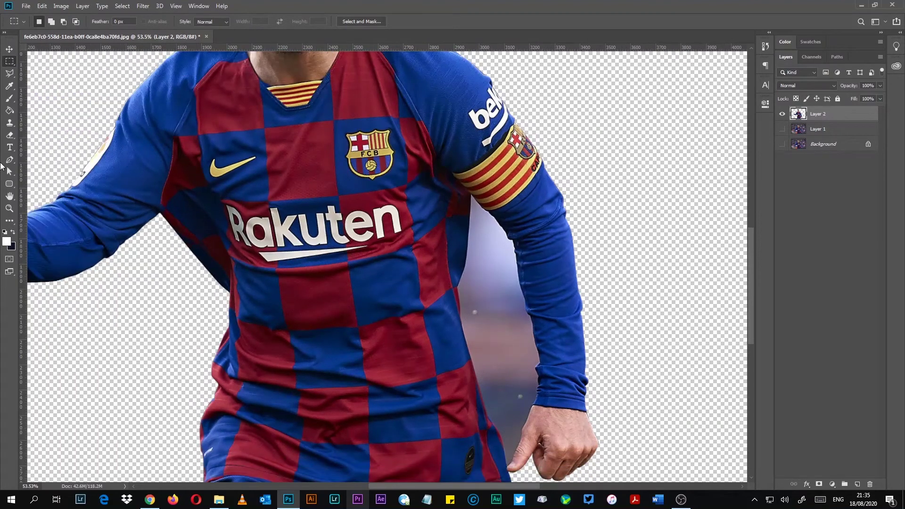
{"action": "left_click", "coordinate": [10, 136]}
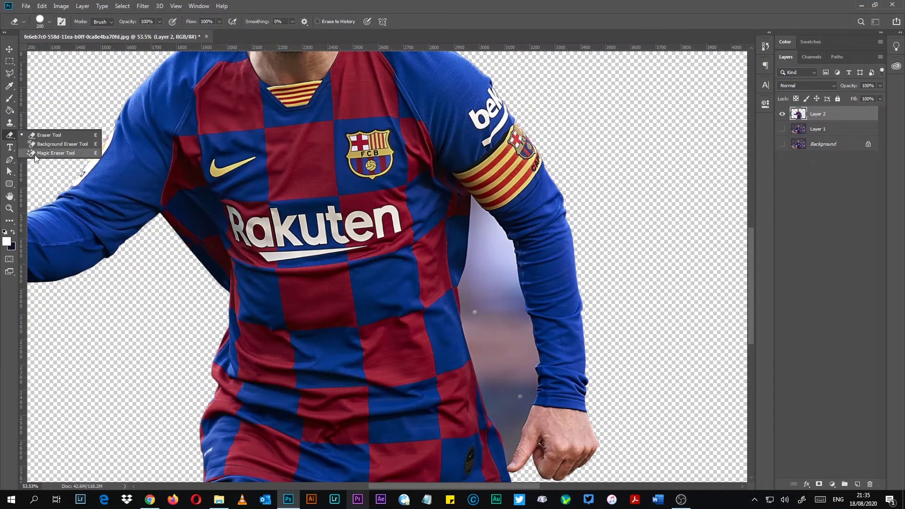
{"action": "left_click", "coordinate": [53, 154]}
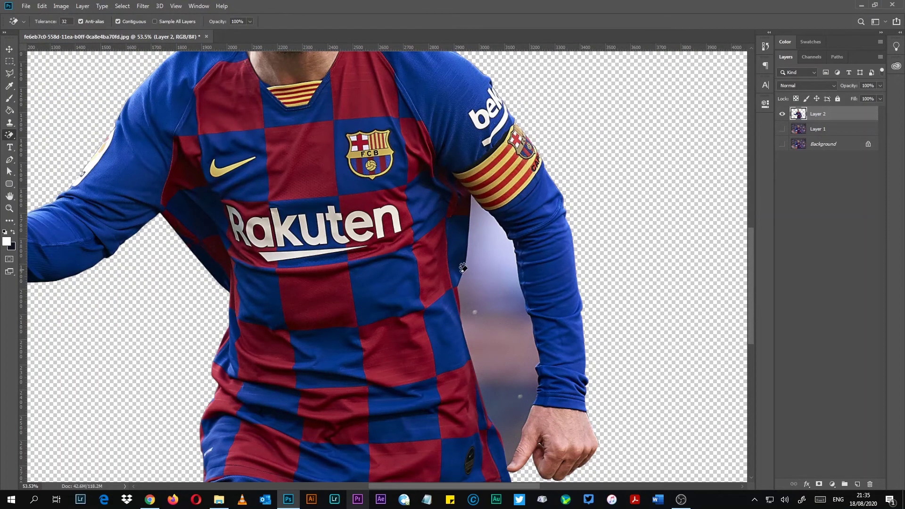
{"action": "left_click", "coordinate": [503, 286]}
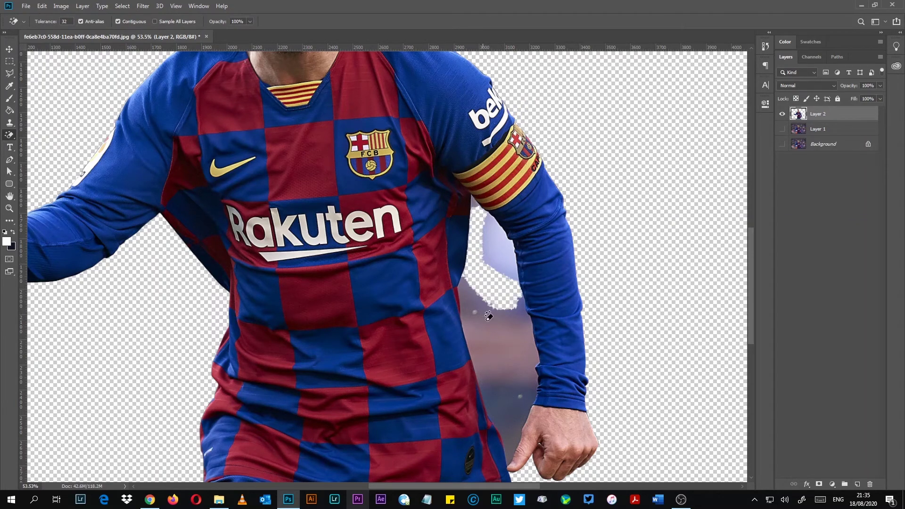
{"action": "left_click", "coordinate": [491, 232]}
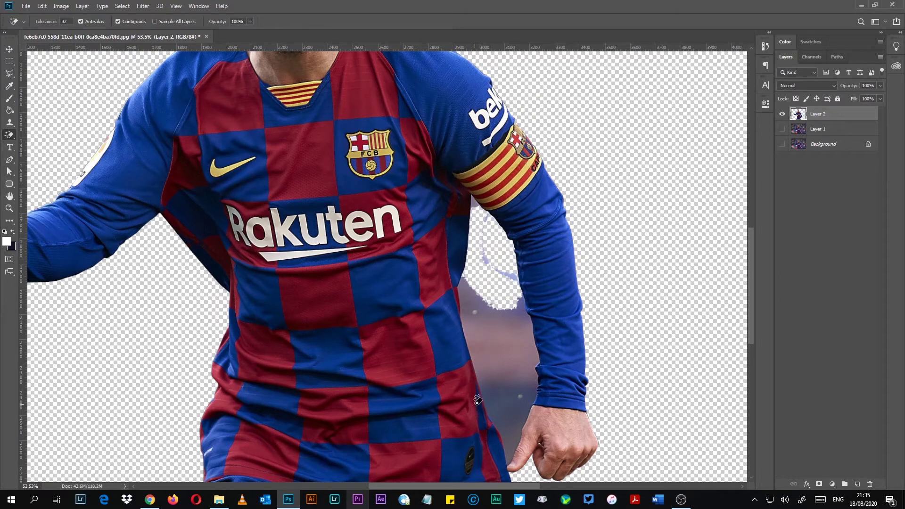
{"action": "key", "text": "ctrl+z"}
{"action": "key", "text": "ctrl+z"}
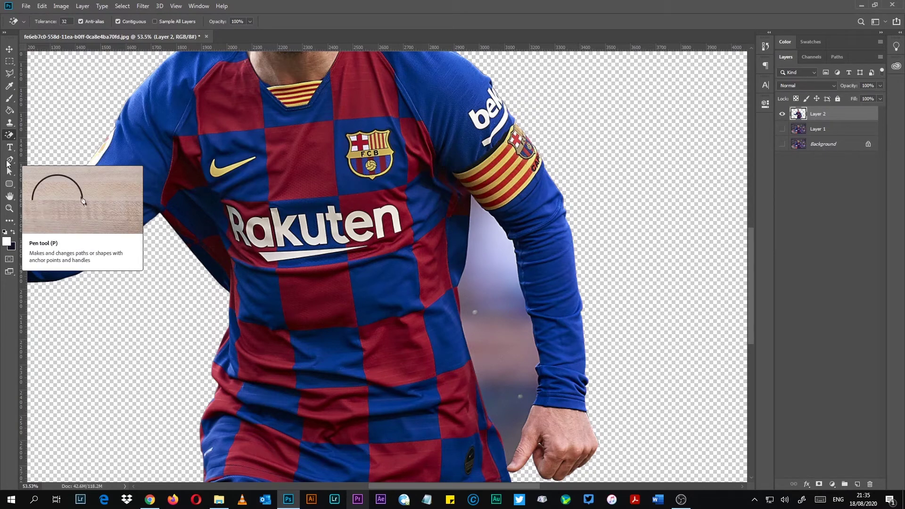
Start a Pen path around the leftover background gap, tracing up the shirt's side edge towards the armpit
{"action": "left_click", "coordinate": [9, 160]}
{"action": "scroll", "coordinate": [526, 326], "scroll_direction": "up", "scroll_amount": 4}
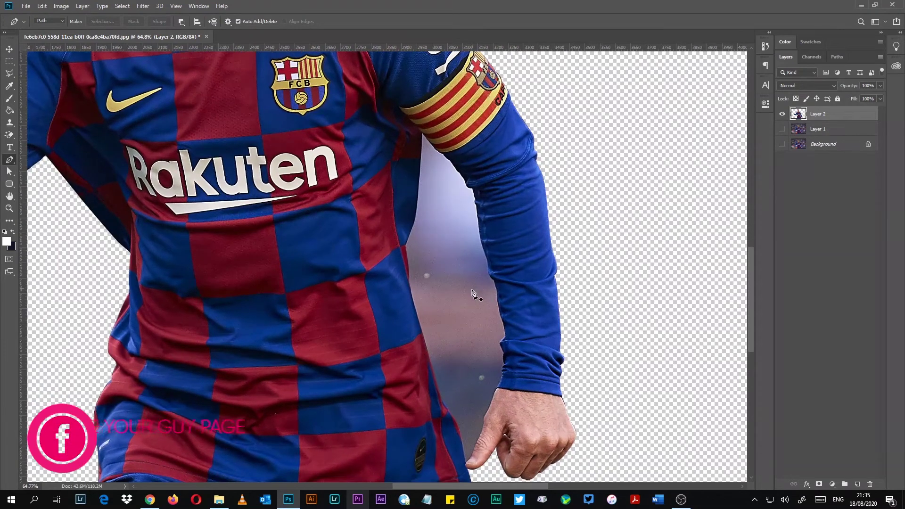
{"action": "scroll", "coordinate": [456, 421], "scroll_direction": "up", "scroll_amount": 3}
{"action": "scroll", "coordinate": [456, 421], "scroll_direction": "up", "scroll_amount": 1}
{"action": "left_click", "coordinate": [457, 419]}
{"action": "left_click", "coordinate": [435, 384]}
{"action": "left_click", "coordinate": [413, 306]}
{"action": "left_click", "coordinate": [411, 294]}
{"action": "left_click", "coordinate": [398, 252]}
{"action": "left_click", "coordinate": [393, 238]}
Finish the Pen path down the sleeve's inner edge and around the hand, and convert it to a new selection with 0-pixel feather
{"action": "scroll", "coordinate": [389, 226], "scroll_direction": "up", "scroll_amount": 1}
{"action": "scroll", "coordinate": [370, 92], "scroll_direction": "up", "scroll_amount": 4}
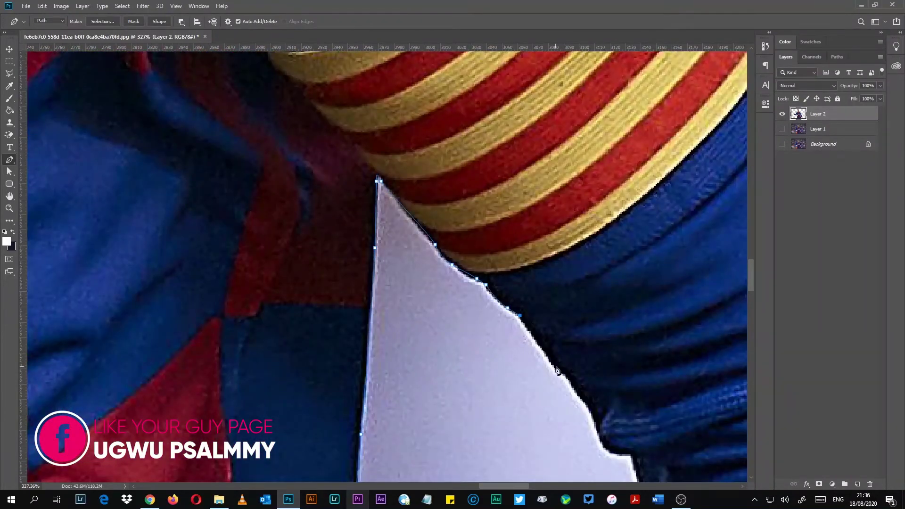
{"action": "left_click_drag", "start_coordinate": [601, 405], "coordinate": [358, 269]}
{"action": "scroll", "coordinate": [360, 282], "scroll_direction": "down", "scroll_amount": 5}
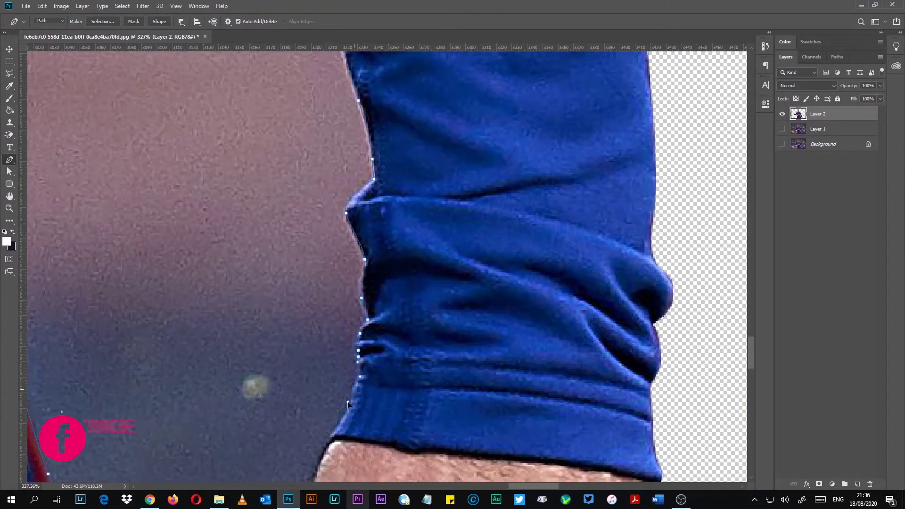
{"action": "scroll", "coordinate": [348, 404], "scroll_direction": "down", "scroll_amount": 10}
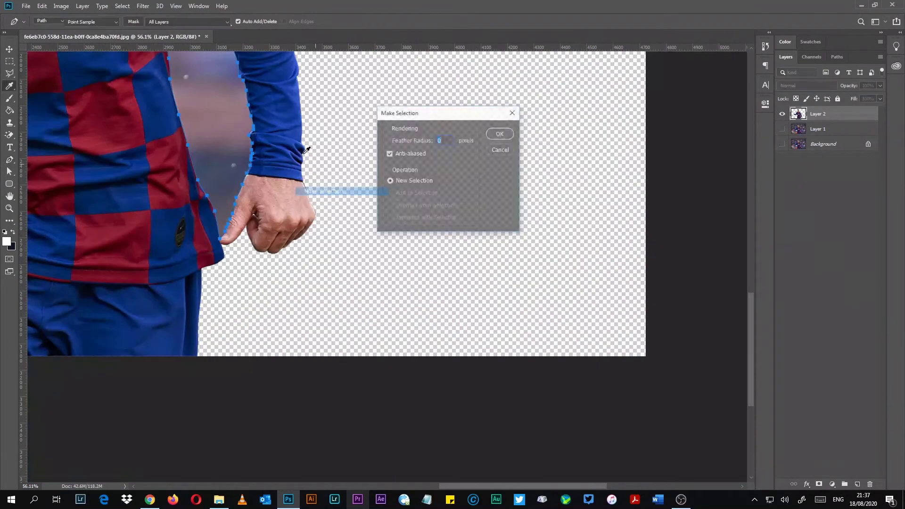
{"action": "left_click", "coordinate": [499, 134]}
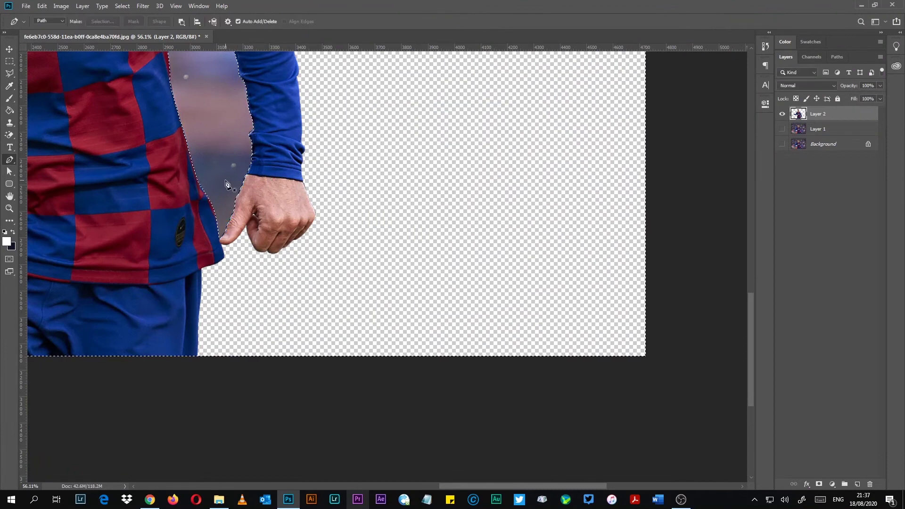
Invert the selection so it covers only the gap between torso and arm, and cut that background patch to a new layer
{"action": "scroll", "coordinate": [226, 184], "scroll_direction": "down", "scroll_amount": 6}
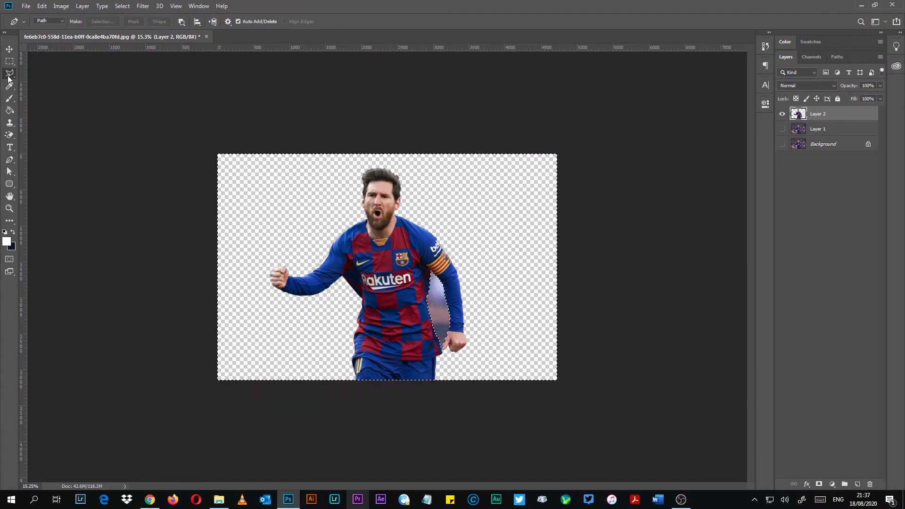
{"action": "left_click", "coordinate": [9, 75]}
{"action": "right_click", "coordinate": [289, 220]}
{"action": "left_click", "coordinate": [324, 234]}
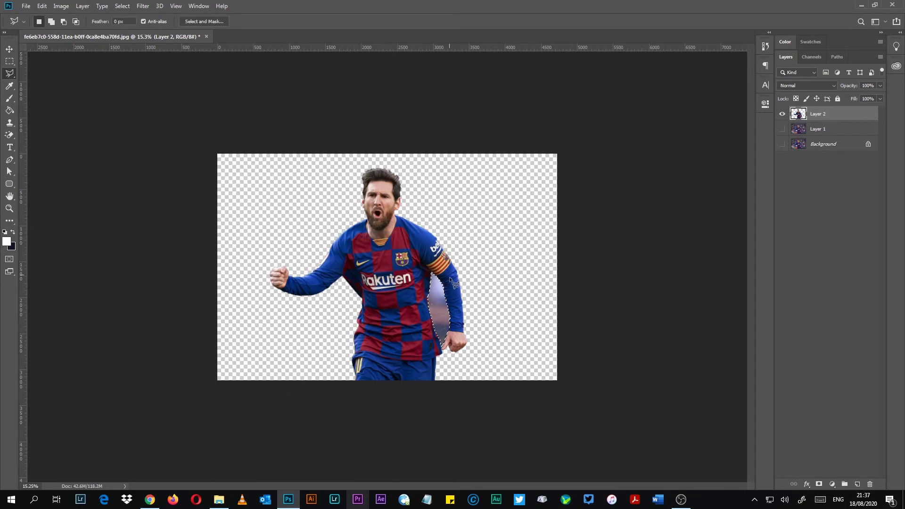
{"action": "right_click", "coordinate": [434, 299]}
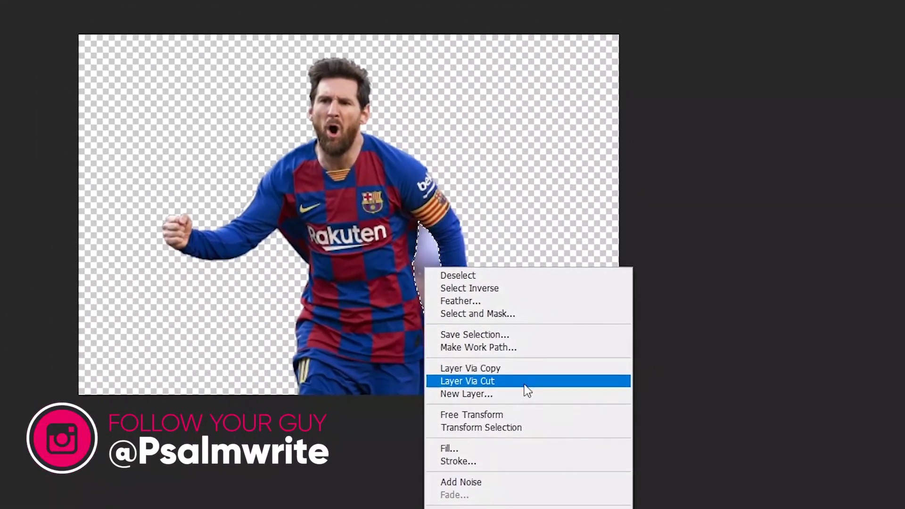
{"action": "left_click", "coordinate": [525, 381]}
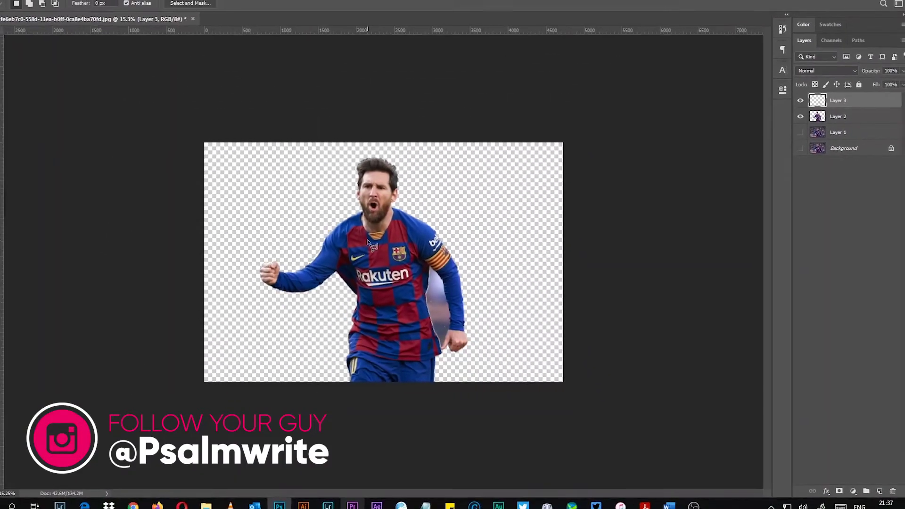
Discard the cut-out background patch and place an empty Layer 3 directly beneath the footballer's Layer 2
{"action": "left_click", "coordinate": [782, 128]}
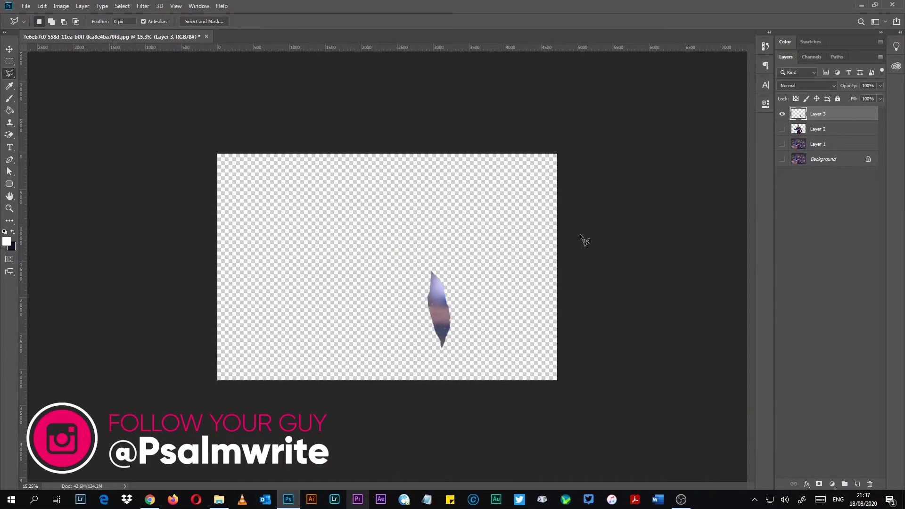
{"action": "left_click", "coordinate": [782, 114]}
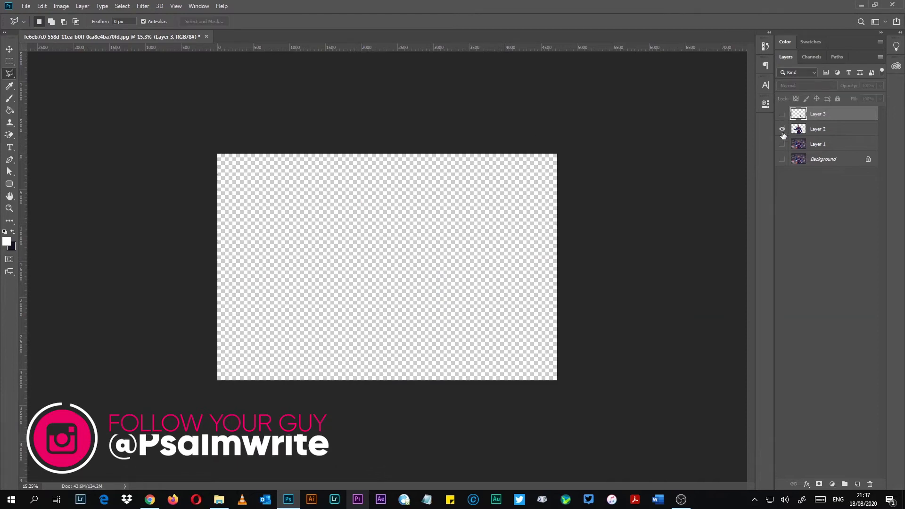
{"action": "left_click", "coordinate": [782, 129]}
{"action": "left_click", "coordinate": [781, 114]}
{"action": "key", "text": "ctrl+plus"}
{"action": "left_click_drag", "start_coordinate": [820, 113], "coordinate": [813, 137]}
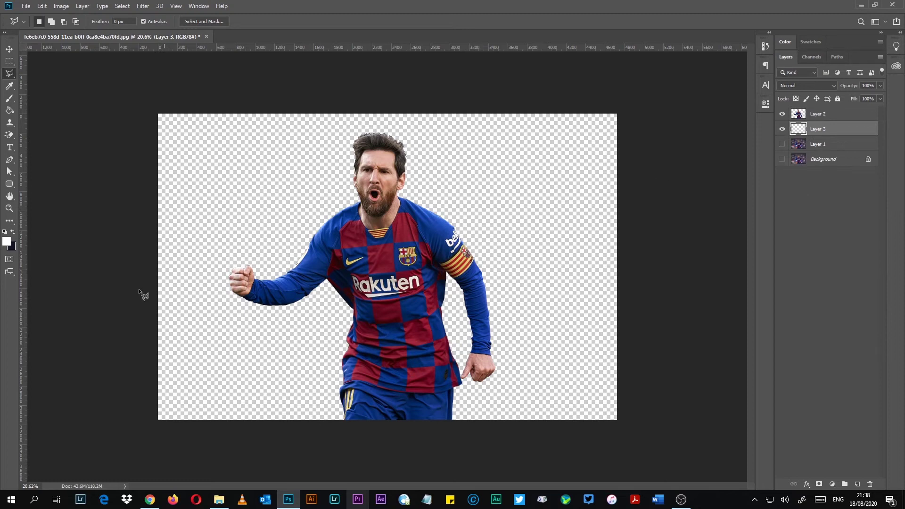
Set the foreground colour to light blue #9cced4
{"action": "left_click", "coordinate": [7, 242]}
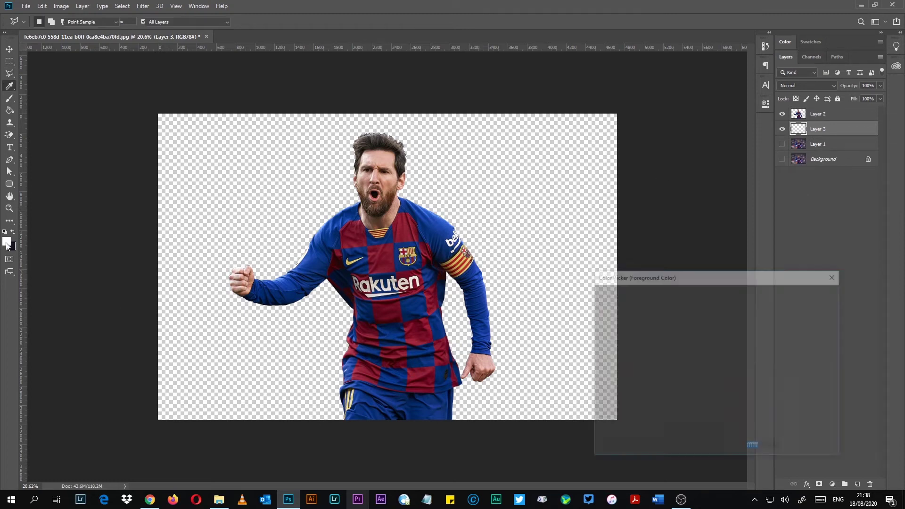
{"action": "left_click", "coordinate": [676, 353]}
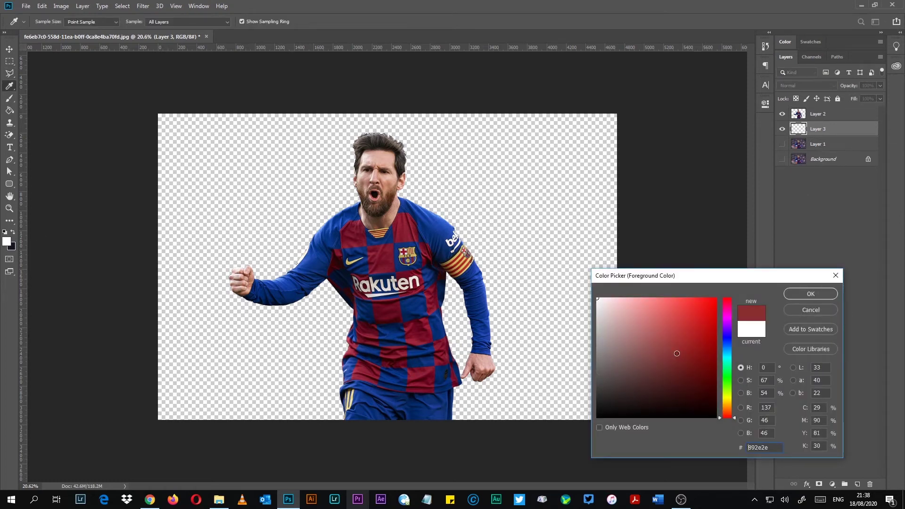
{"action": "mouse_move", "coordinate": [648, 329]}
{"action": "left_mouse_down"}
{"action": "mouse_move", "coordinate": [630, 300]}
{"action": "mouse_move", "coordinate": [616, 304]}
{"action": "mouse_move", "coordinate": [672, 298]}
{"action": "mouse_move", "coordinate": [627, 318]}
{"action": "left_mouse_up"}
{"action": "left_click", "coordinate": [726, 356]}
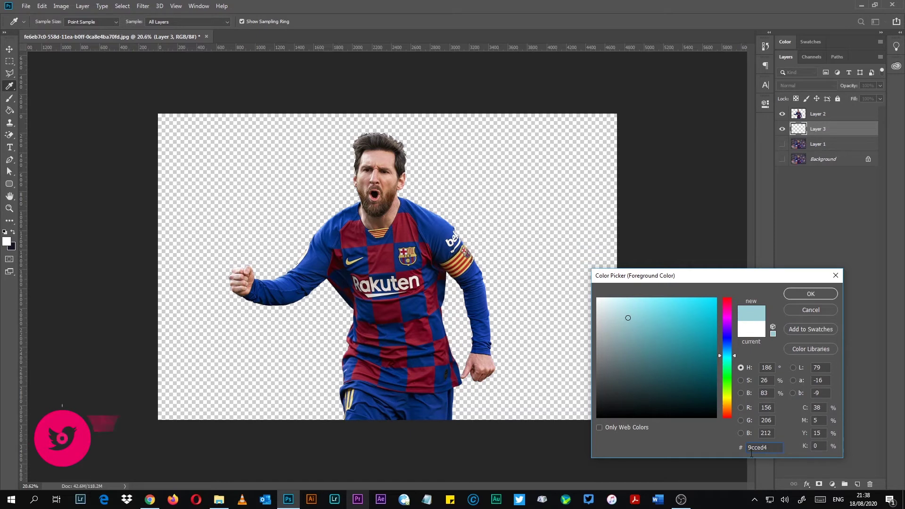
{"action": "left_click", "coordinate": [801, 293]}
{"action": "key", "text": "l"}
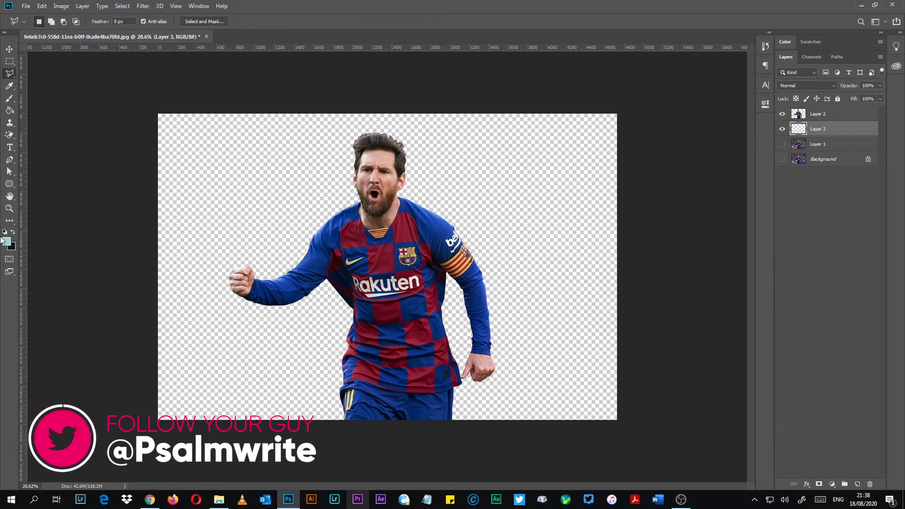
Fill the empty Layer 3 with dark teal using the Paint Bucket, and toggle its visibility to compare the backdrop
{"action": "left_click", "coordinate": [8, 112]}
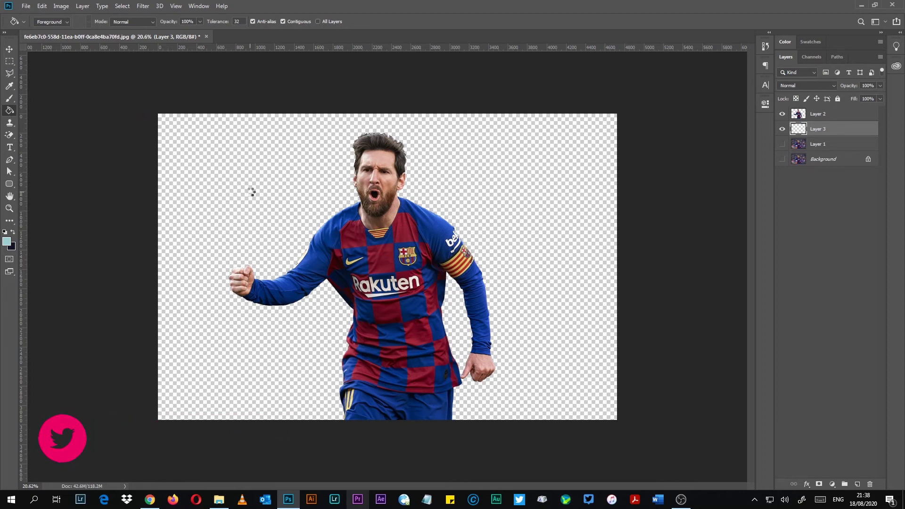
{"action": "left_click", "coordinate": [251, 192]}
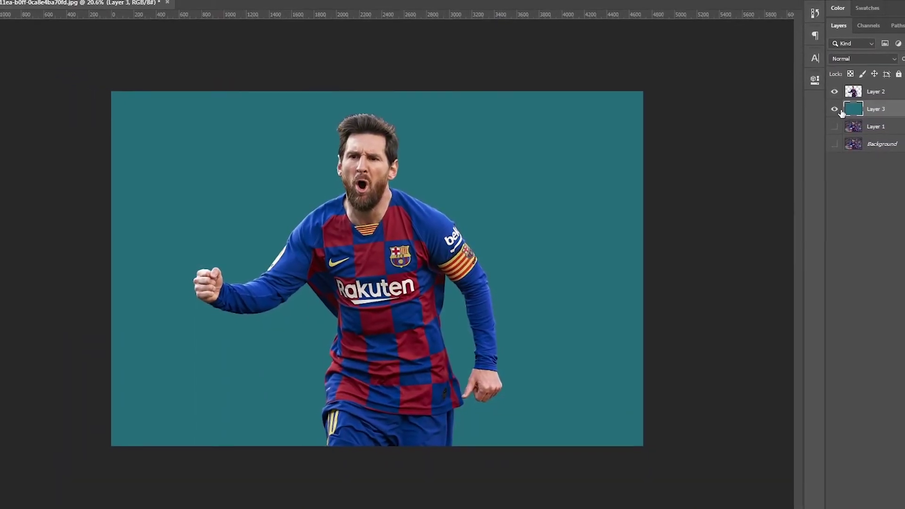
{"action": "left_click", "coordinate": [851, 103]}
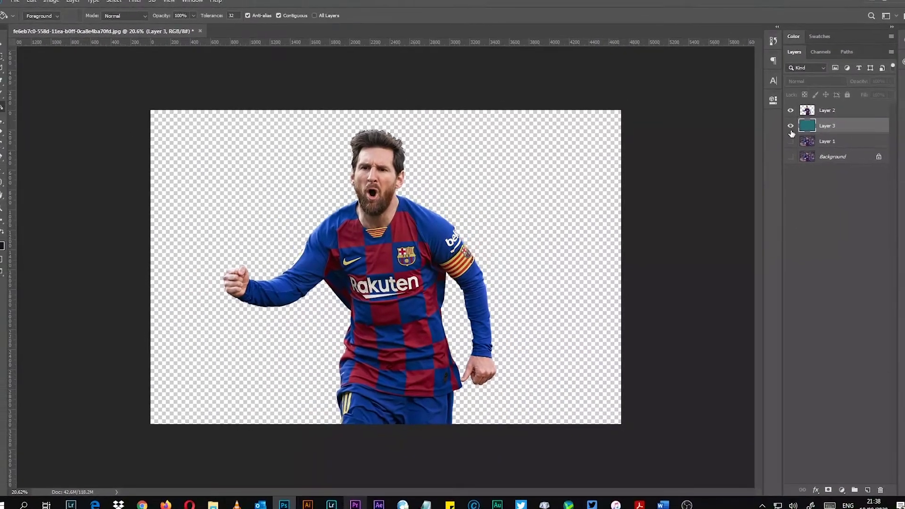
{"action": "left_click", "coordinate": [816, 116]}
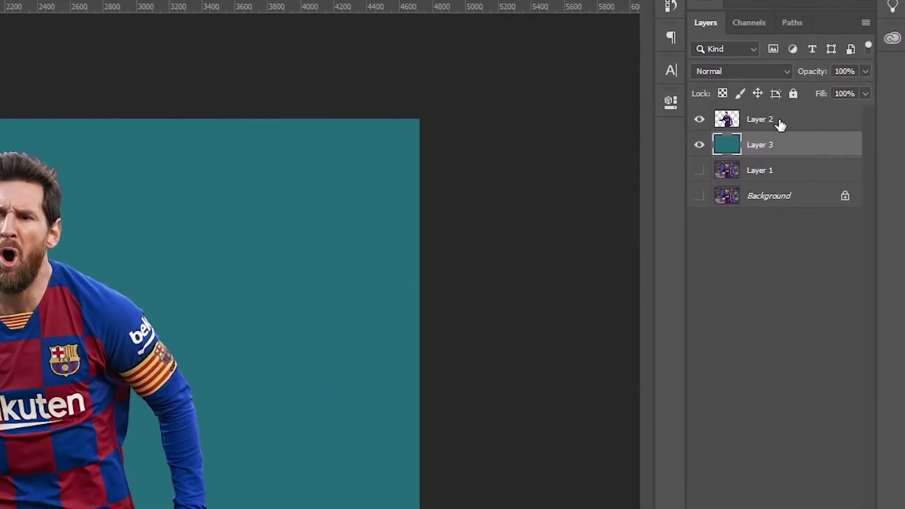
Try stacking the teal Layer 3 above the footballer's Layer 2, and return it beneath
{"action": "left_click_drag", "start_coordinate": [791, 139], "coordinate": [770, 107]}
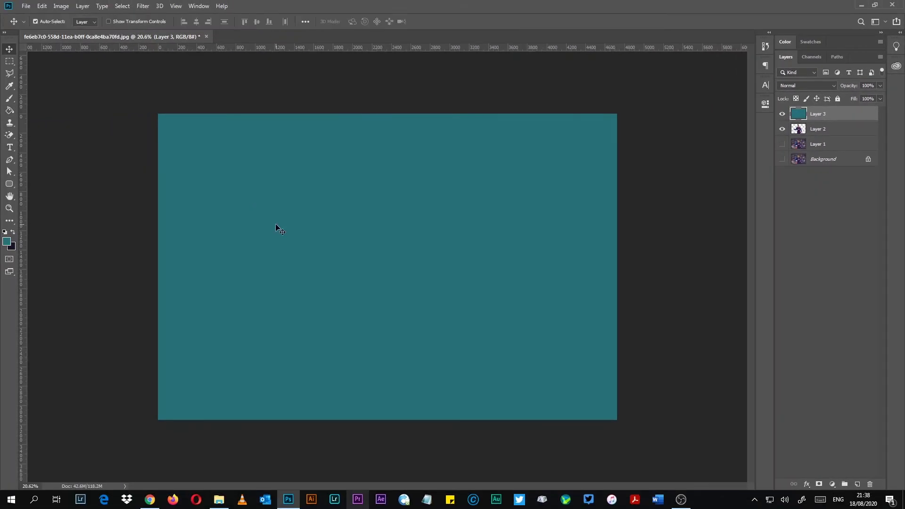
{"action": "left_click_drag", "start_coordinate": [372, 177], "coordinate": [330, 217]}
{"action": "key", "text": "alt+BackSpace"}
{"action": "left_click_drag", "start_coordinate": [828, 136], "coordinate": [829, 139]}
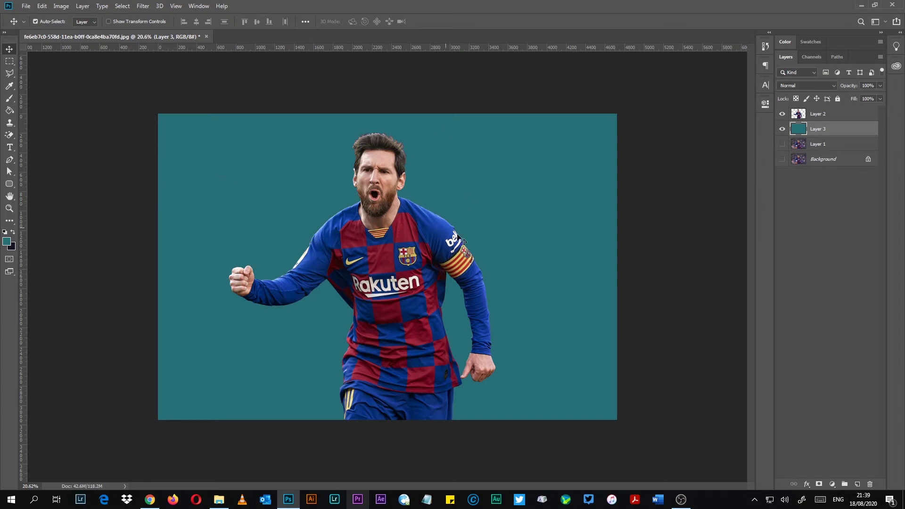
Try moving the cut-out footballer across the teal background, and restore his original position
{"action": "left_click", "coordinate": [418, 258]}
{"action": "left_click_drag", "start_coordinate": [351, 257], "coordinate": [416, 255]}
{"action": "left_click", "coordinate": [518, 203]}
{"action": "key", "text": "p"}
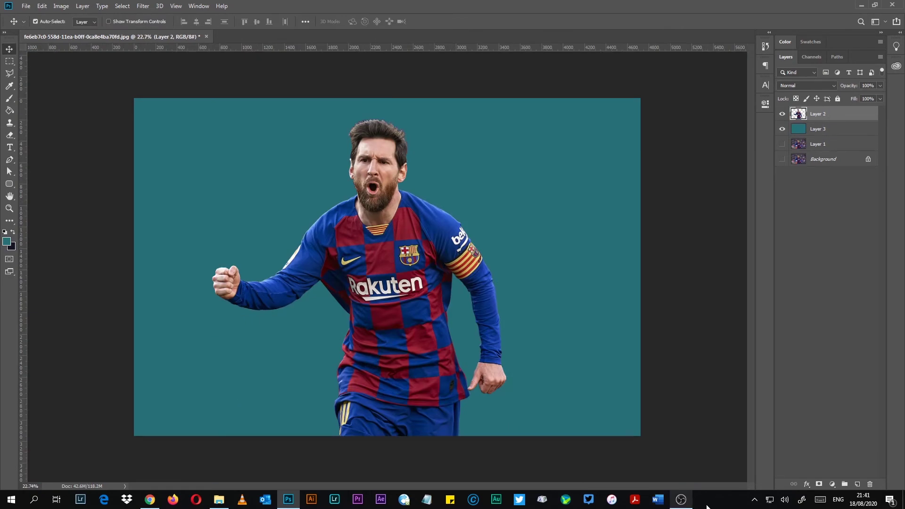
Switch to File Explorer and find the Psalmwrite logo files in the Desktop > Files > 4x folder
{"action": "right_click", "coordinate": [707, 501]}
{"action": "left_click", "coordinate": [219, 499]}
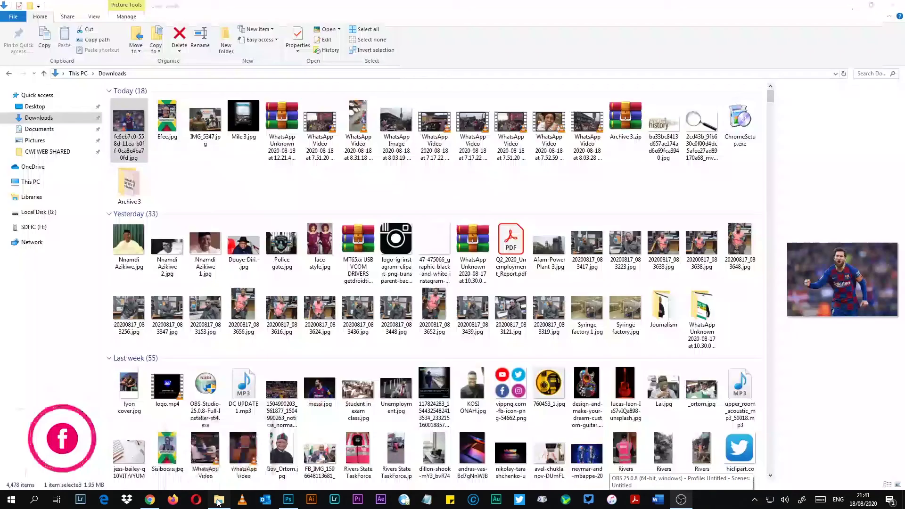
{"action": "left_click", "coordinate": [9, 73]}
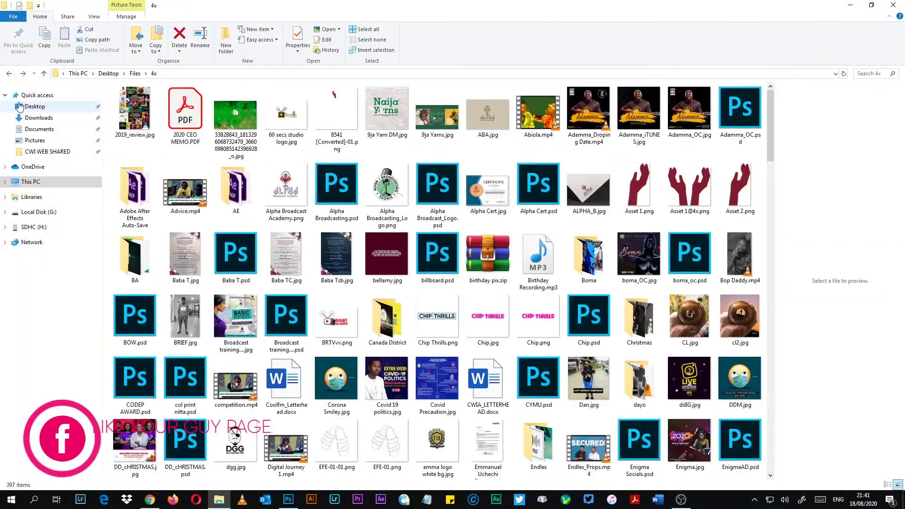
{"action": "scroll", "coordinate": [434, 324], "scroll_direction": "down", "scroll_amount": 10}
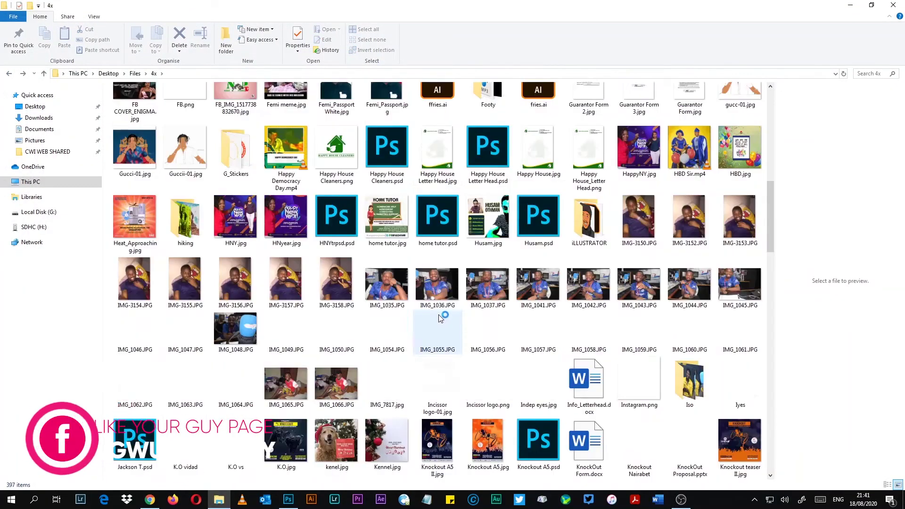
{"action": "scroll", "coordinate": [389, 375], "scroll_direction": "up", "scroll_amount": 4}
{"action": "scroll", "coordinate": [451, 346], "scroll_direction": "up", "scroll_amount": 5}
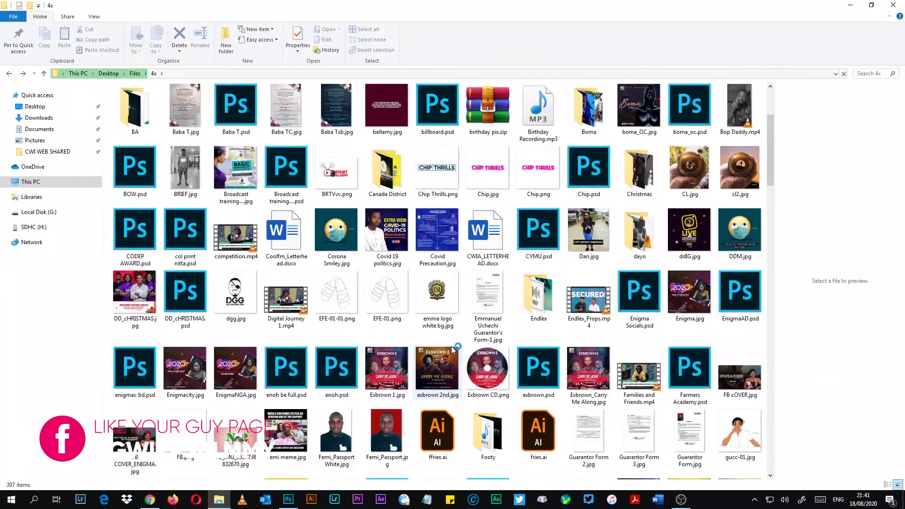
{"action": "left_click", "coordinate": [137, 427]}
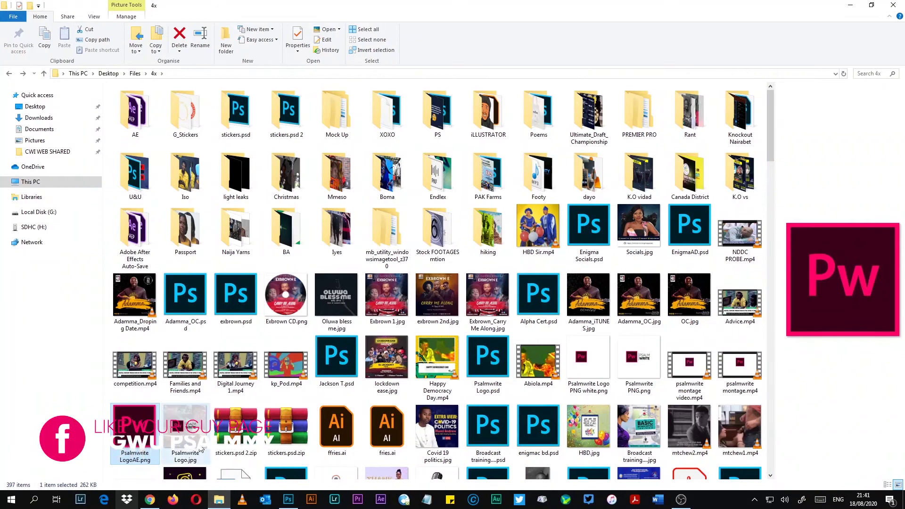
{"action": "scroll", "coordinate": [137, 424], "scroll_direction": "down", "scroll_amount": 3}
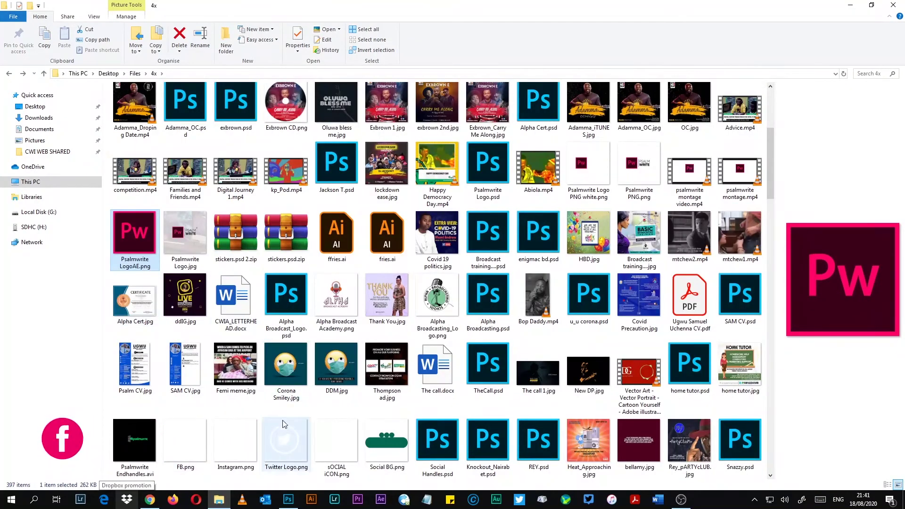
Try placing Psalmwrite Logo PNG white beside the footballer's head at 112.82% scale, and cancel the placement
{"action": "left_click", "coordinate": [647, 175]}
{"action": "left_click_drag", "start_coordinate": [591, 172], "coordinate": [582, 242]}
{"action": "left_click_drag", "start_coordinate": [557, 310], "coordinate": [564, 328]}
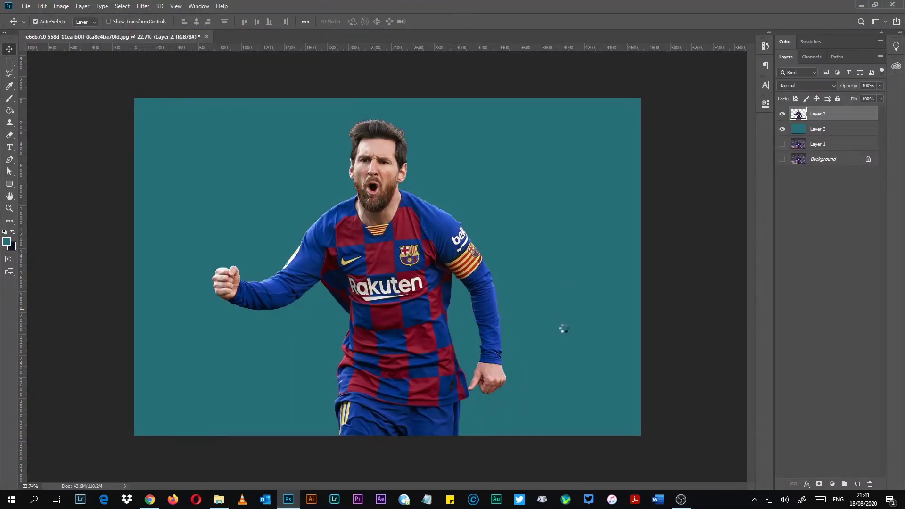
{"action": "left_click_drag", "start_coordinate": [372, 268], "coordinate": [242, 174]}
{"action": "left_click_drag", "start_coordinate": [340, 178], "coordinate": [339, 175]}
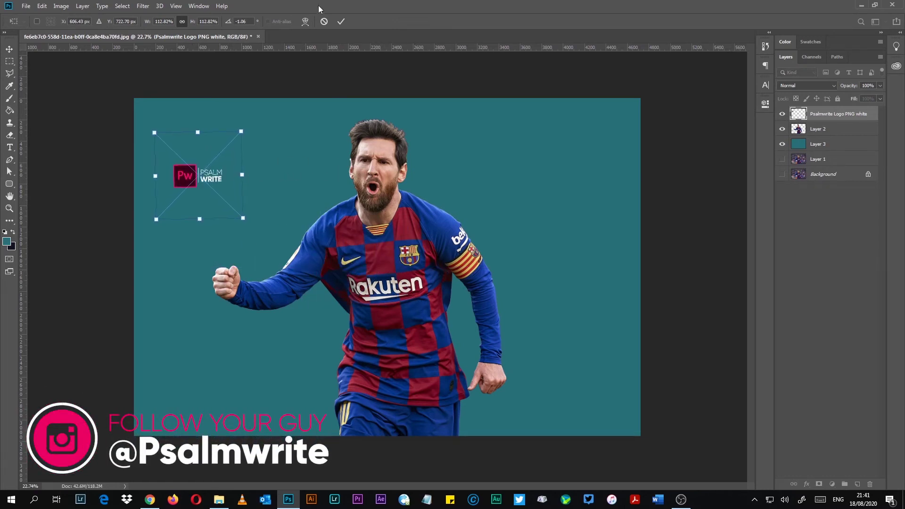
{"action": "left_click", "coordinate": [324, 22]}
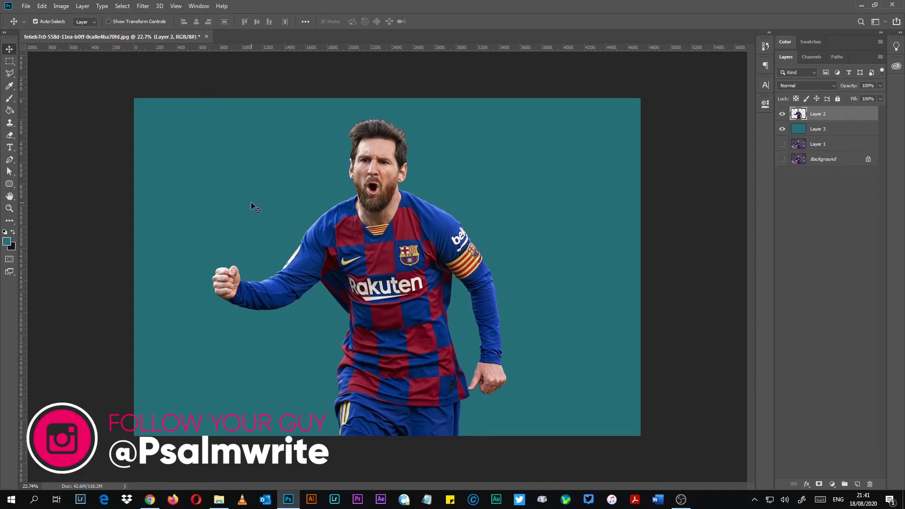
{"action": "key", "text": "Tab"}
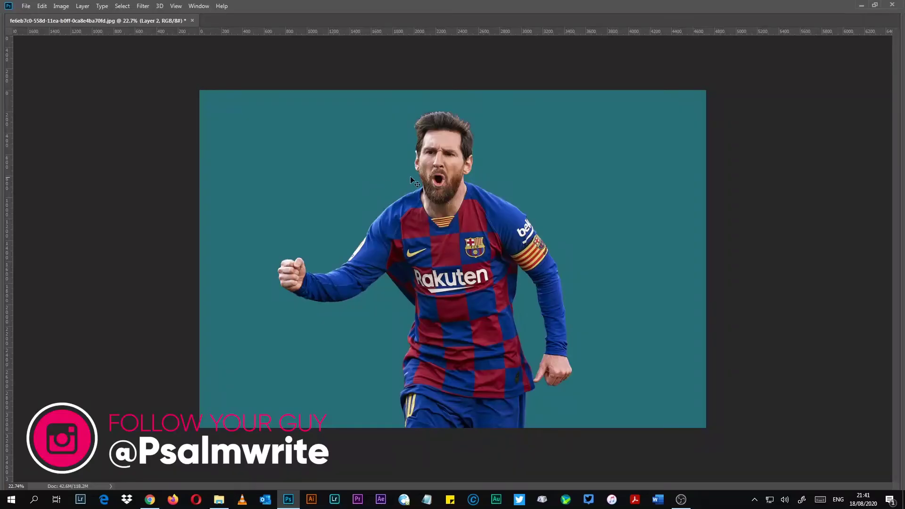
{"action": "key", "text": "Tab"}
Place the Psalmwrite PNG logo from the 4x folder, scaled to 246.48%, in the lower-left corner of the canvas
{"action": "key", "text": "alt+Tab"}
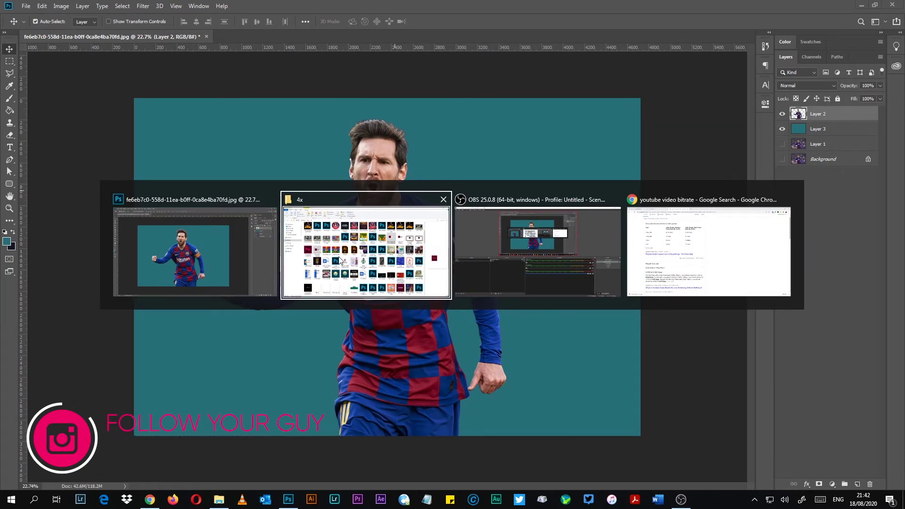
{"action": "left_click", "coordinate": [302, 271]}
{"action": "left_click", "coordinate": [184, 245]}
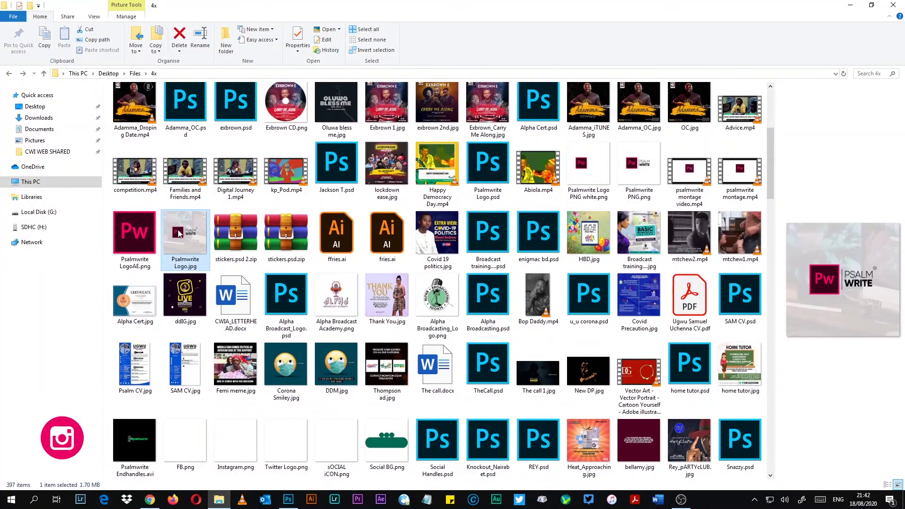
{"action": "left_click_drag", "start_coordinate": [639, 163], "coordinate": [268, 314]}
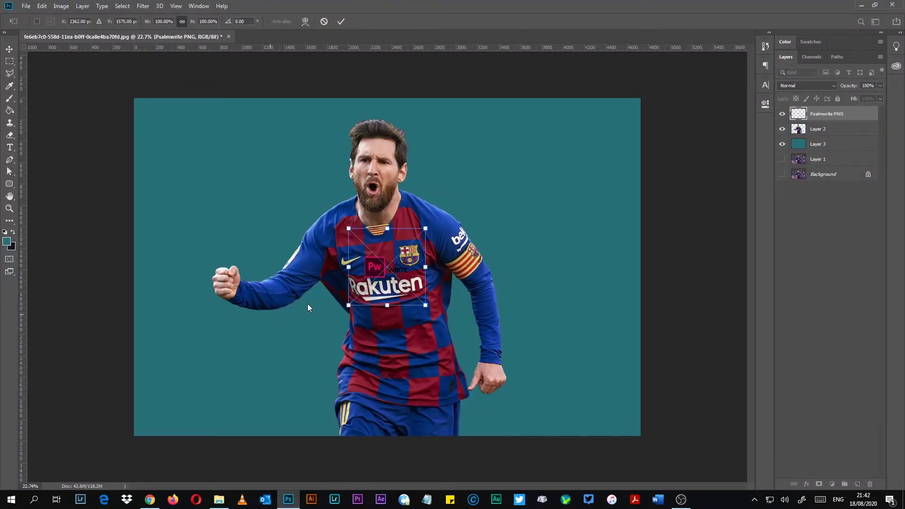
{"action": "left_click_drag", "start_coordinate": [427, 267], "coordinate": [539, 264]}
{"action": "left_click_drag", "start_coordinate": [396, 289], "coordinate": [196, 395]}
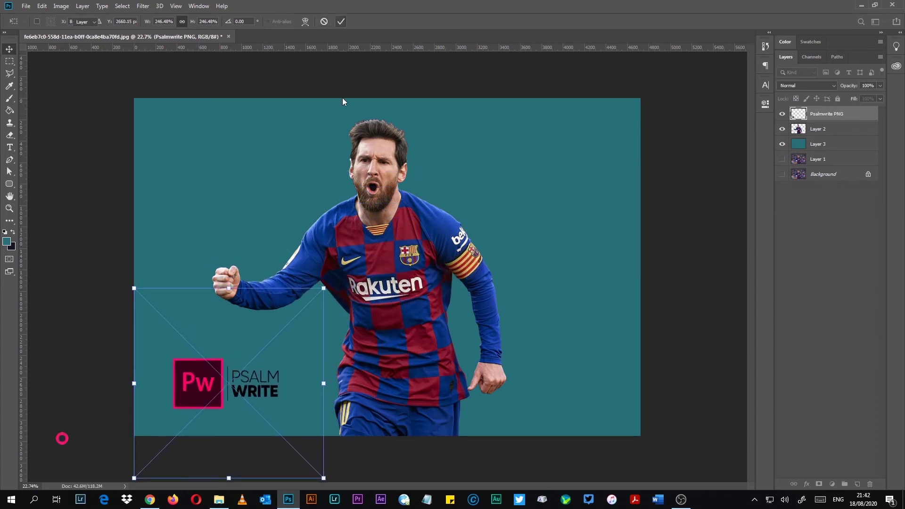
{"action": "key", "text": "Return"}
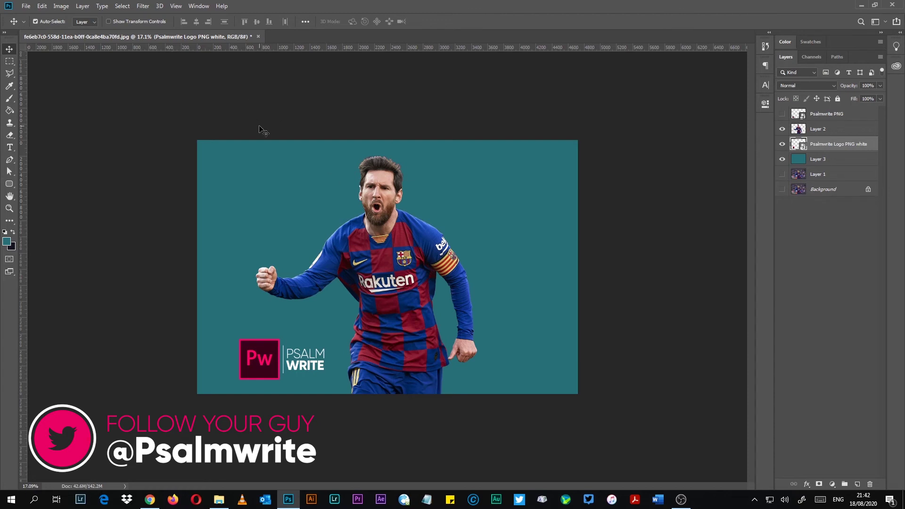
Start saving a copy of the composite with JPEG (*.JPG;*.JPEG;*.JPE) as the file format
{"action": "left_click", "coordinate": [26, 5]}
{"action": "left_click", "coordinate": [26, 5]}
{"action": "left_click", "coordinate": [26, 6]}
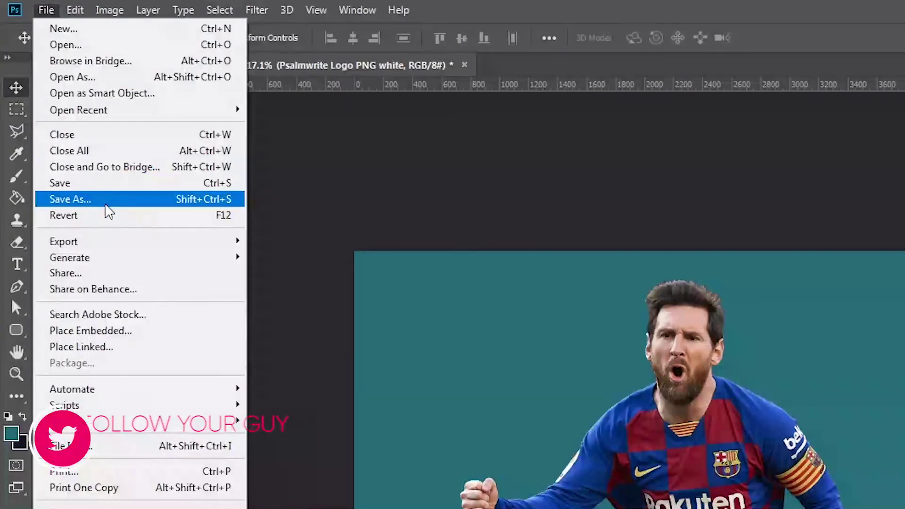
{"action": "left_click", "coordinate": [107, 186]}
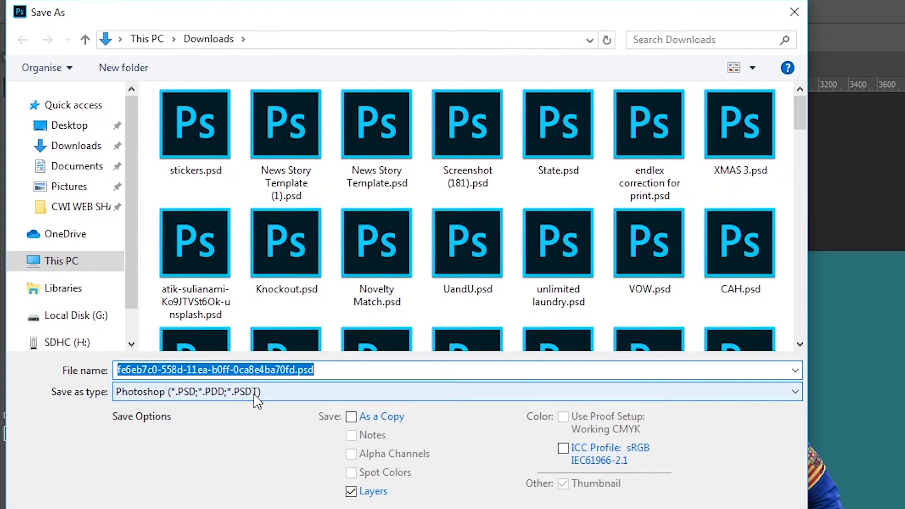
{"action": "left_click", "coordinate": [256, 396]}
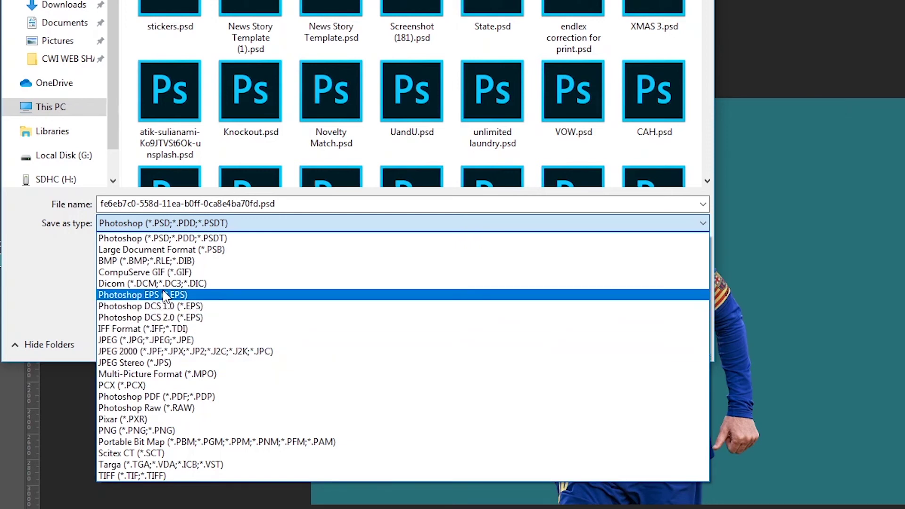
{"action": "left_click", "coordinate": [170, 341]}
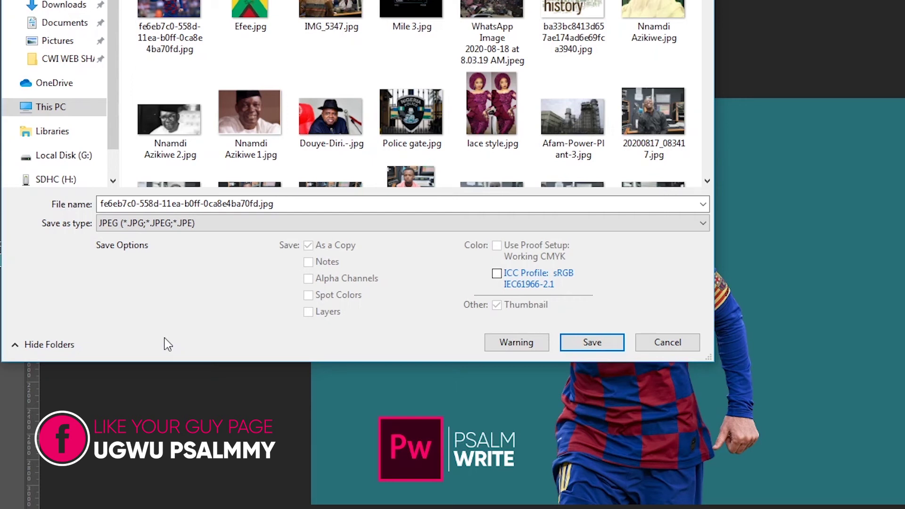
Name the JPEG copy Messi_Leo
{"action": "left_click", "coordinate": [443, 203]}
{"action": "key", "text": "ctrl+a"}
{"action": "type", "text": "Messi"}
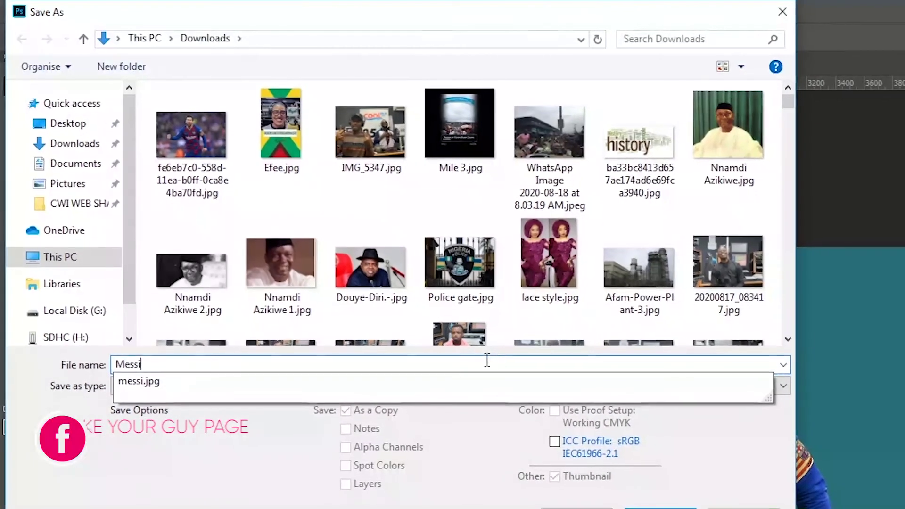
{"action": "type", "text": "_L"}
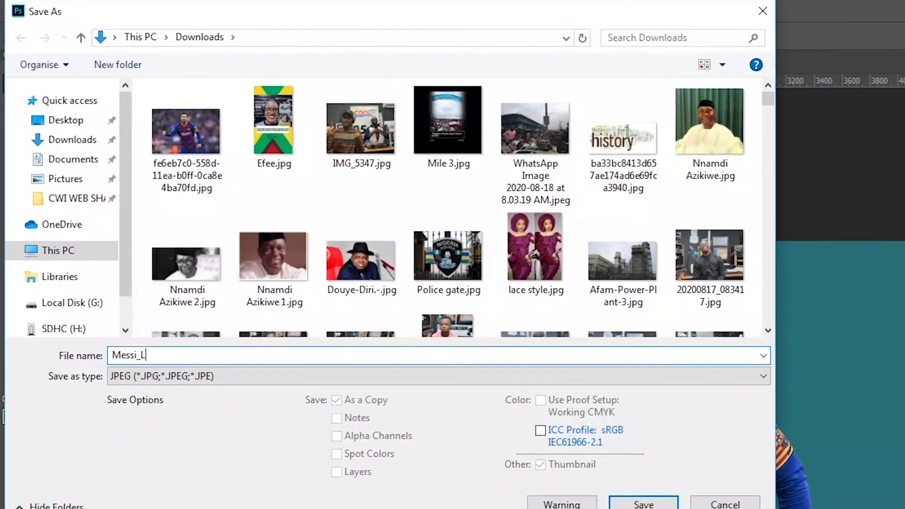
{"action": "type", "text": "eo"}
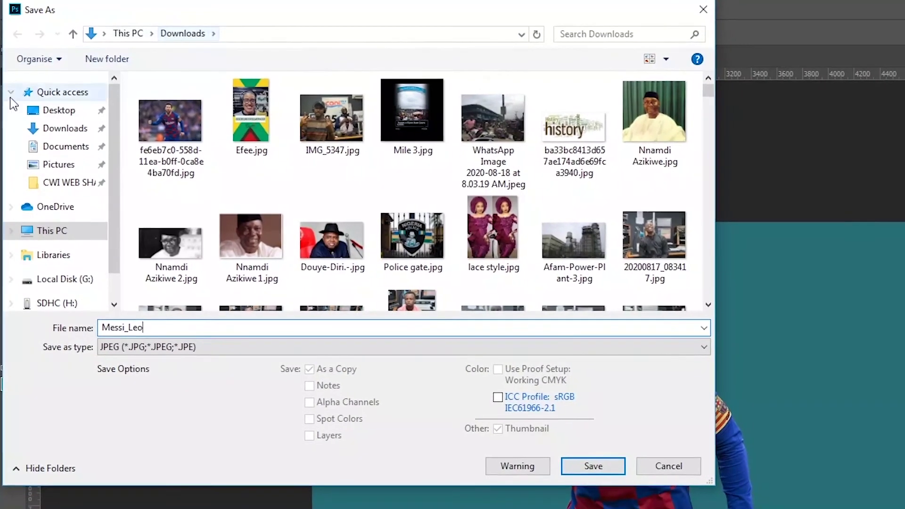
Save the JPEG copy to the Desktop, lowering the image quality in the JPEG options
{"action": "left_click", "coordinate": [54, 111]}
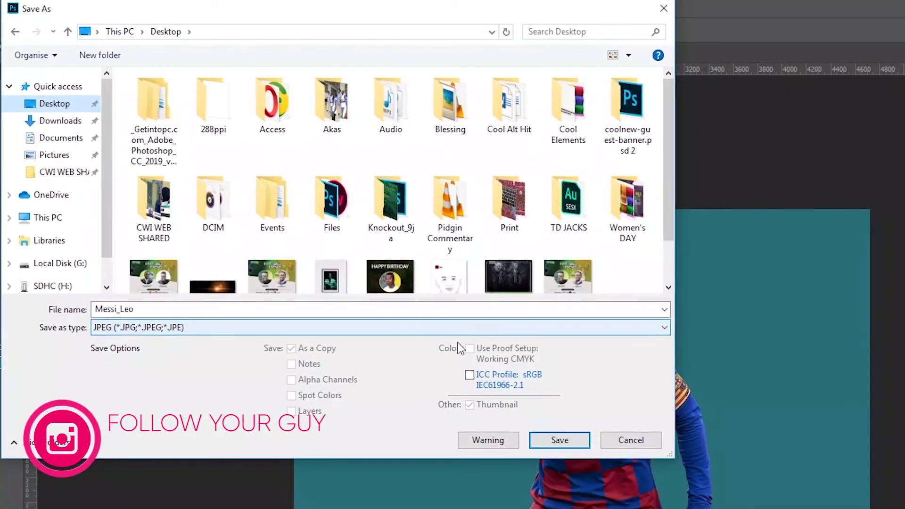
{"action": "left_click", "coordinate": [555, 437]}
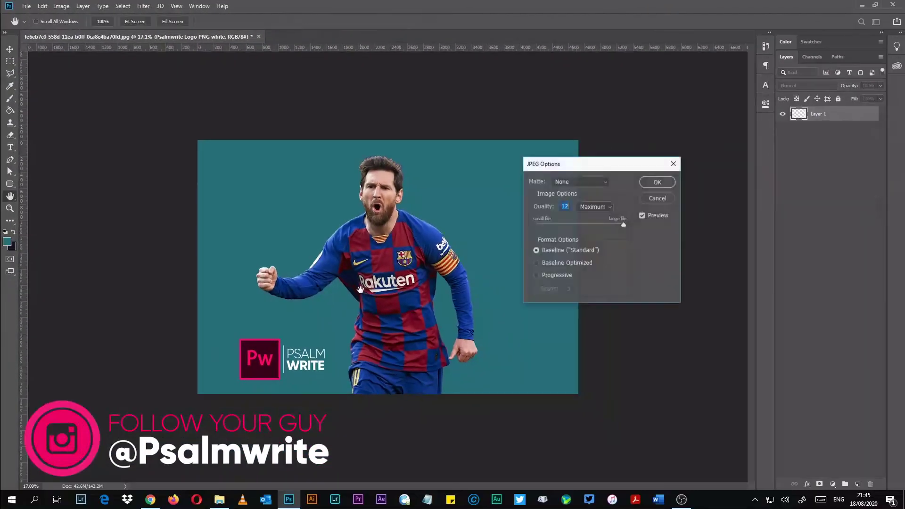
{"action": "key", "text": "Return"}
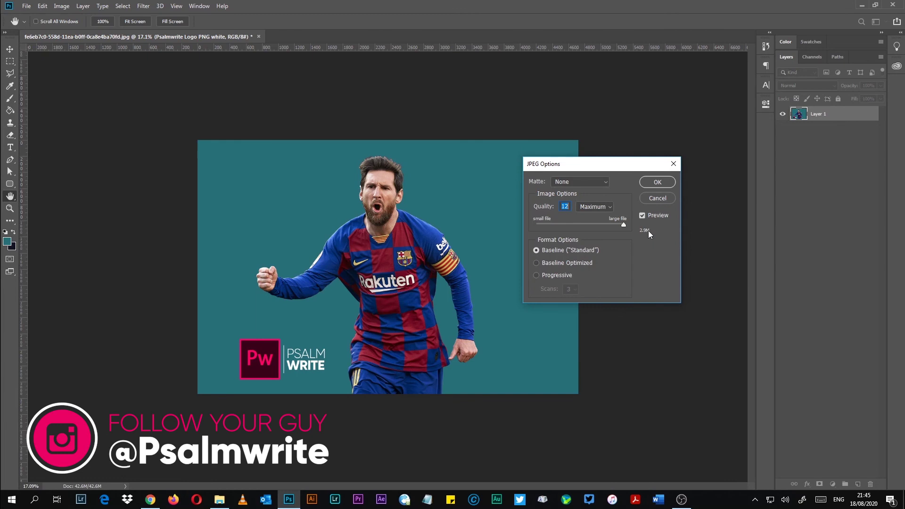
{"action": "left_click_drag", "start_coordinate": [623, 225], "coordinate": [598, 223]}
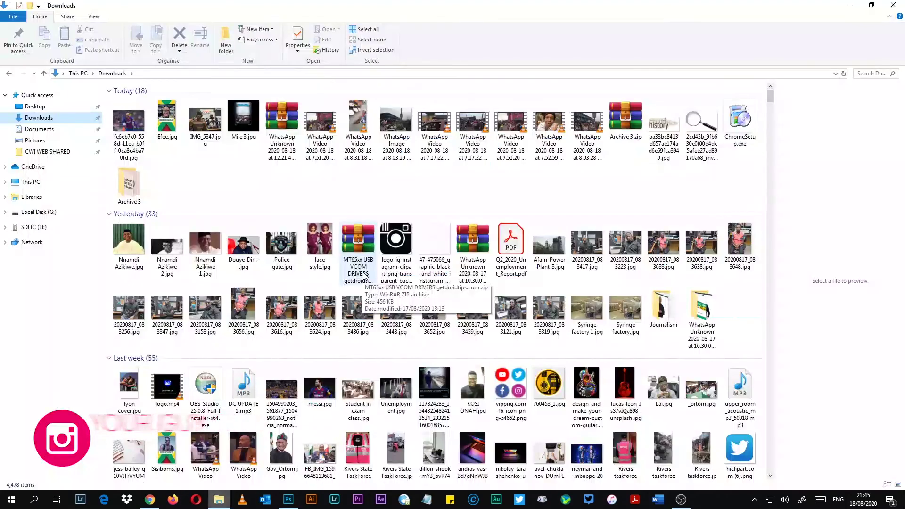
Place the stadium crowd photo from Downloads behind the footballer, scaled to 466.08% and shifted so that it covers the canvas
{"action": "scroll", "coordinate": [433, 283], "scroll_direction": "down", "scroll_amount": 3}
{"action": "left_click", "coordinate": [281, 243]}
{"action": "left_click_drag", "start_coordinate": [281, 242], "coordinate": [200, 250]}
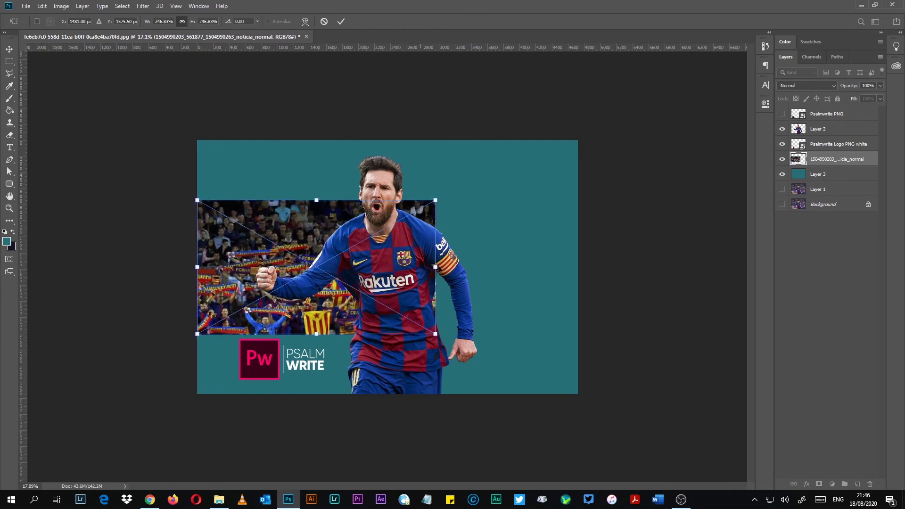
{"action": "left_click_drag", "start_coordinate": [435, 267], "coordinate": [647, 245]}
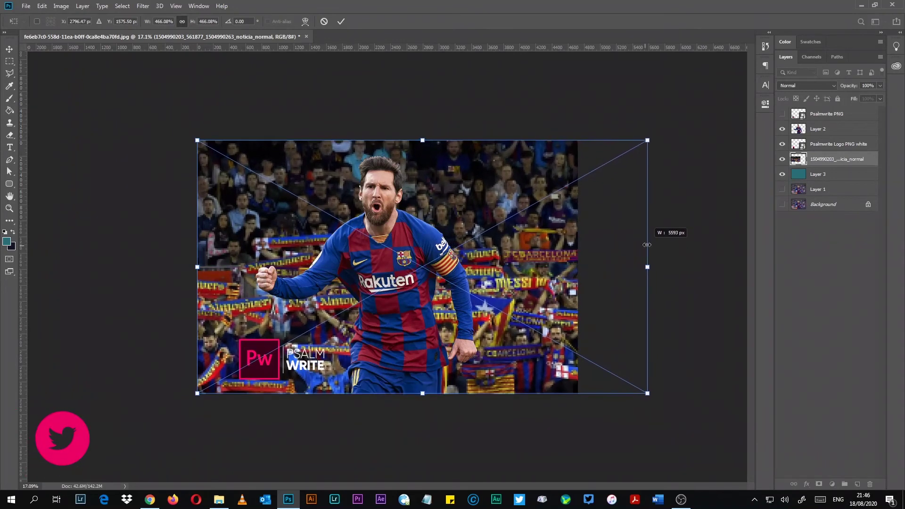
{"action": "left_click_drag", "start_coordinate": [567, 250], "coordinate": [512, 248]}
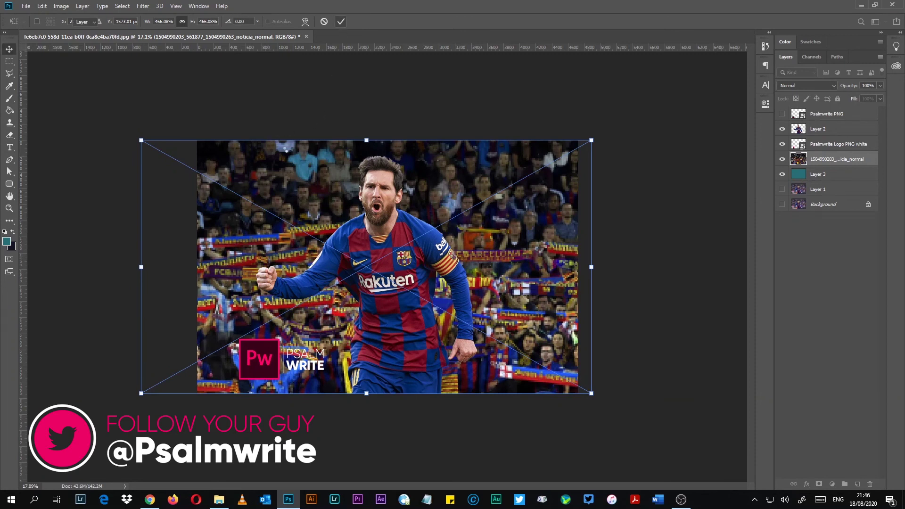
{"action": "key", "text": "Return"}
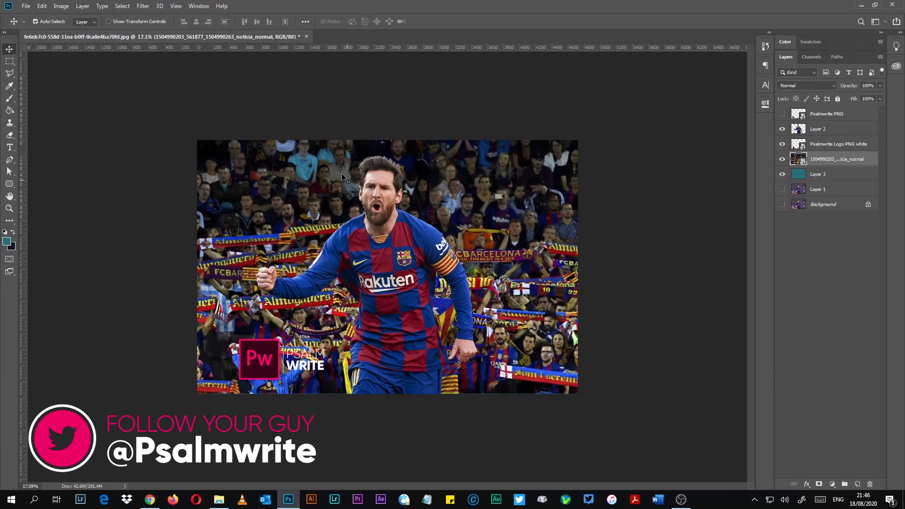
Apply a Gaussian Blur with a 64.0 pixel radius to the stadium crowd layer
{"action": "left_click", "coordinate": [144, 6]}
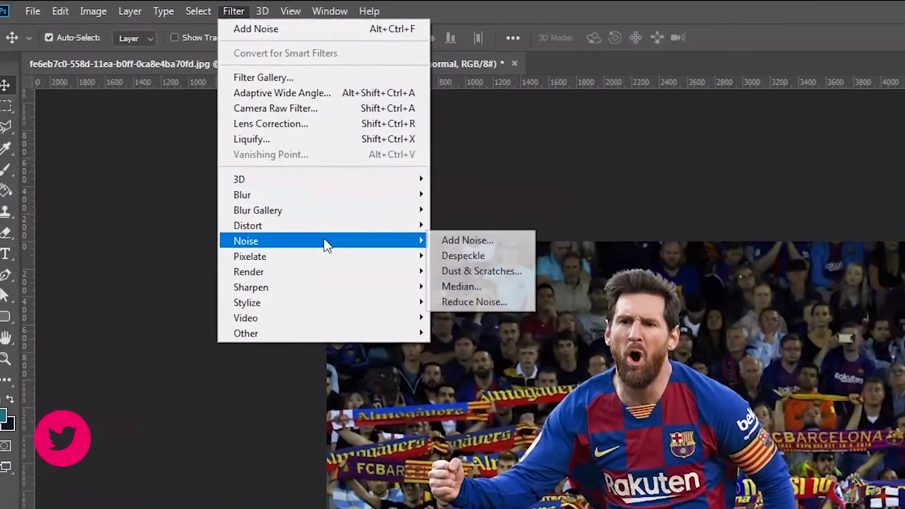
{"action": "mouse_move", "coordinate": [322, 176]}
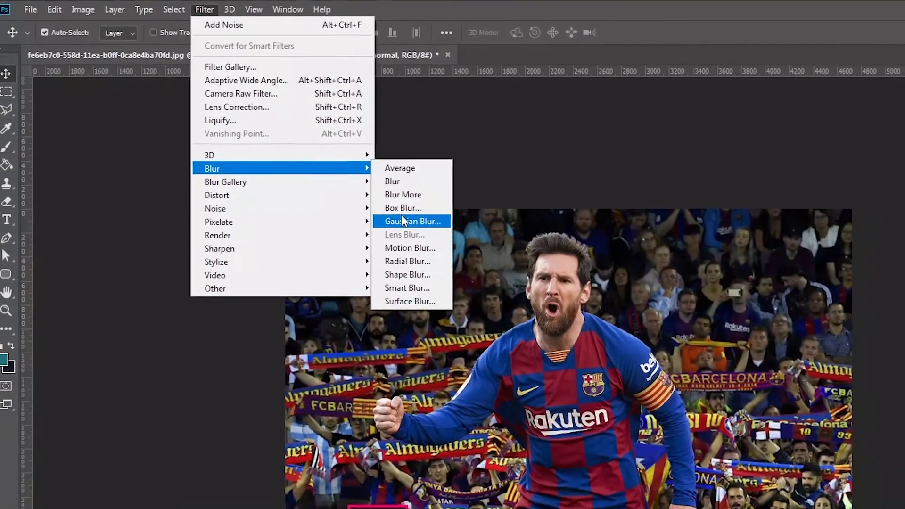
{"action": "left_click", "coordinate": [439, 238]}
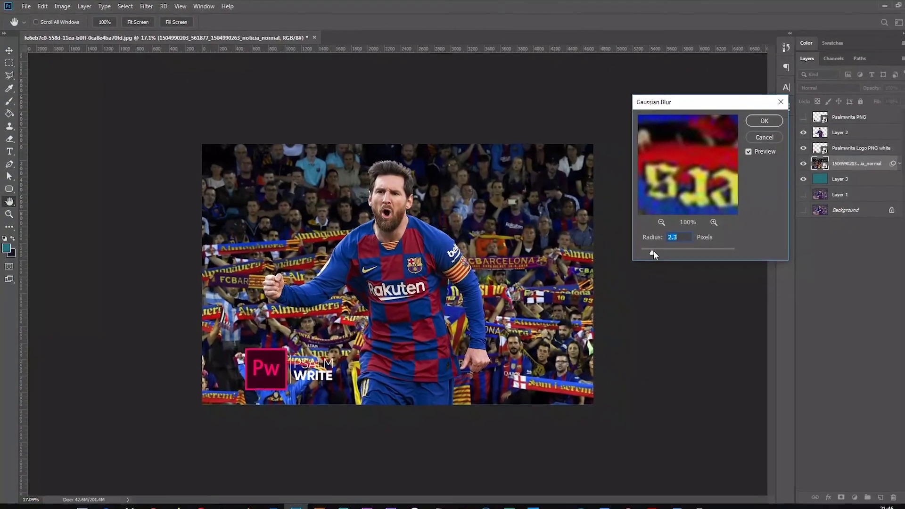
{"action": "left_click_drag", "start_coordinate": [724, 281], "coordinate": [729, 280]}
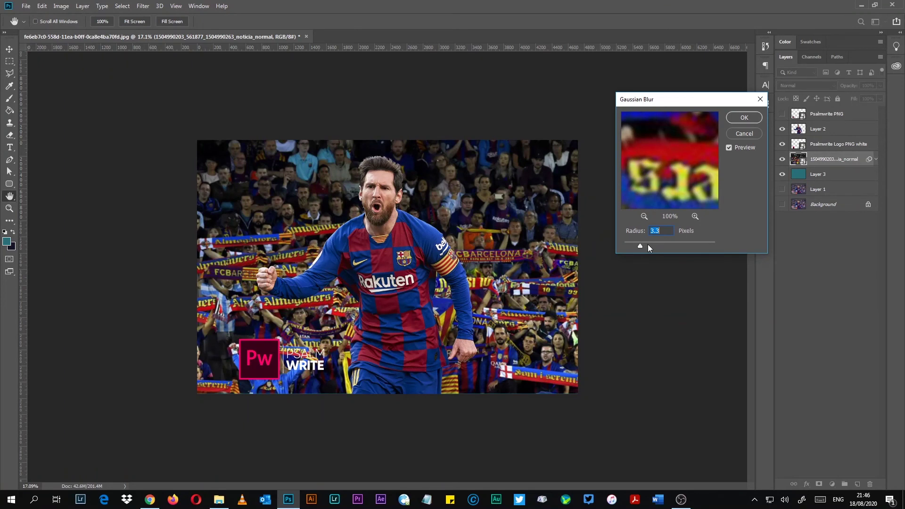
{"action": "left_click_drag", "start_coordinate": [642, 247], "coordinate": [651, 247]}
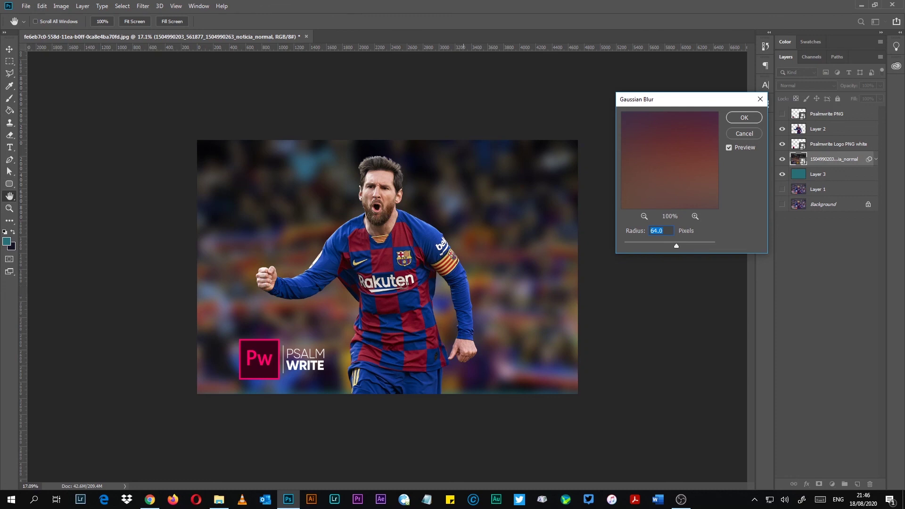
{"action": "left_click", "coordinate": [746, 120]}
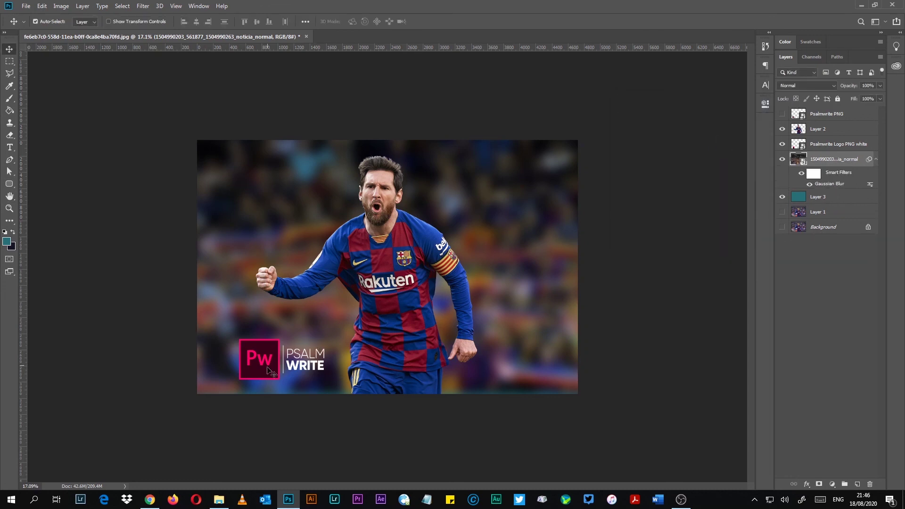
Try showing the dark-text Psalmwrite PNG logo in place of the white one, and restore the white logo
{"action": "scroll", "coordinate": [268, 368], "scroll_direction": "up", "scroll_amount": 1}
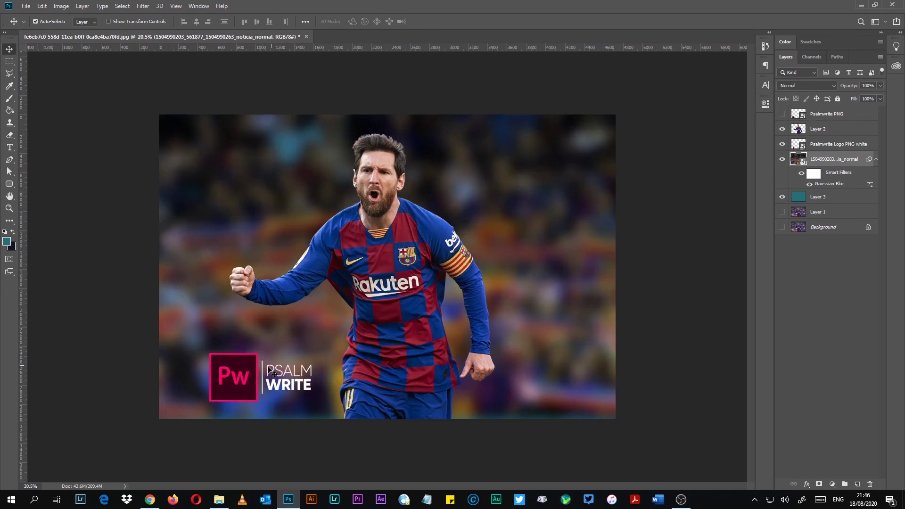
{"action": "left_click", "coordinate": [243, 381]}
{"action": "left_click", "coordinate": [781, 144]}
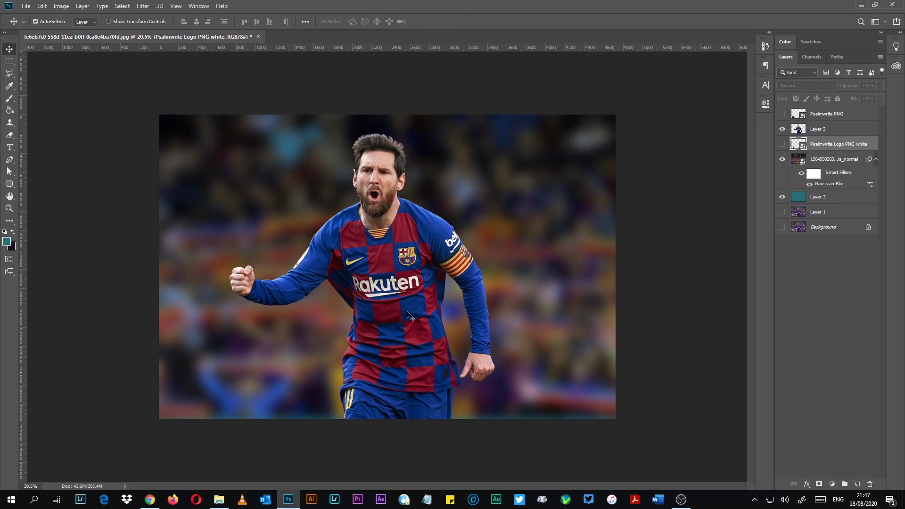
{"action": "left_click", "coordinate": [783, 114]}
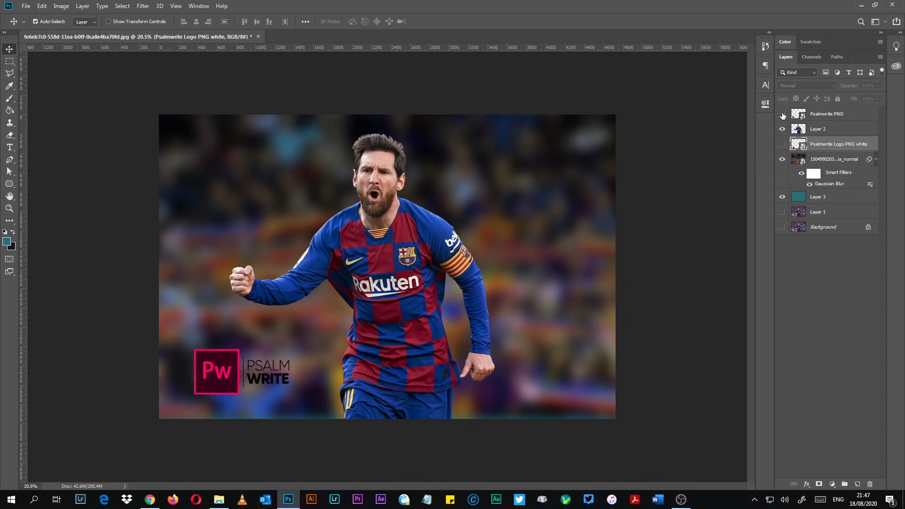
{"action": "left_click", "coordinate": [782, 115]}
{"action": "left_click", "coordinate": [782, 144]}
Save the blurred-crowd version as the JPEG file Leo_Messi.jpg on the Desktop
{"action": "key", "text": "ctrl+shift+s"}
{"action": "type", "text": "Leo_Messi"}
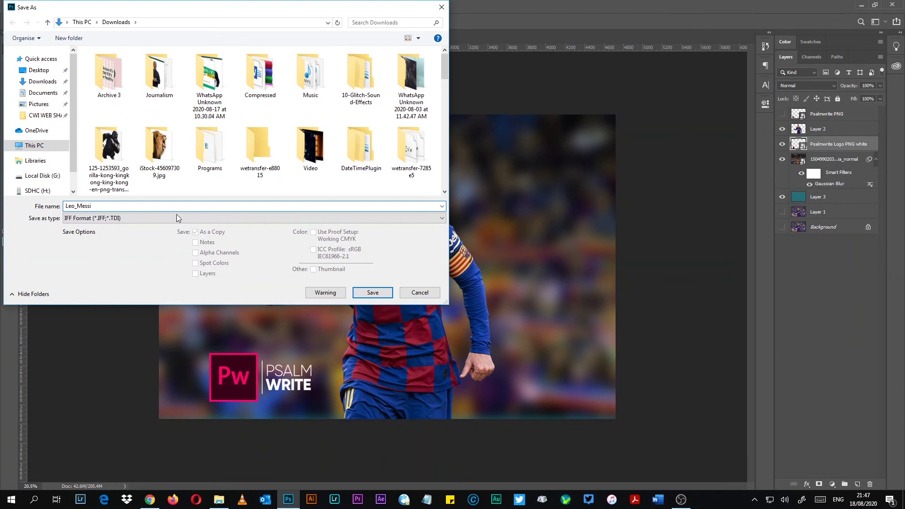
{"action": "left_click", "coordinate": [178, 217]}
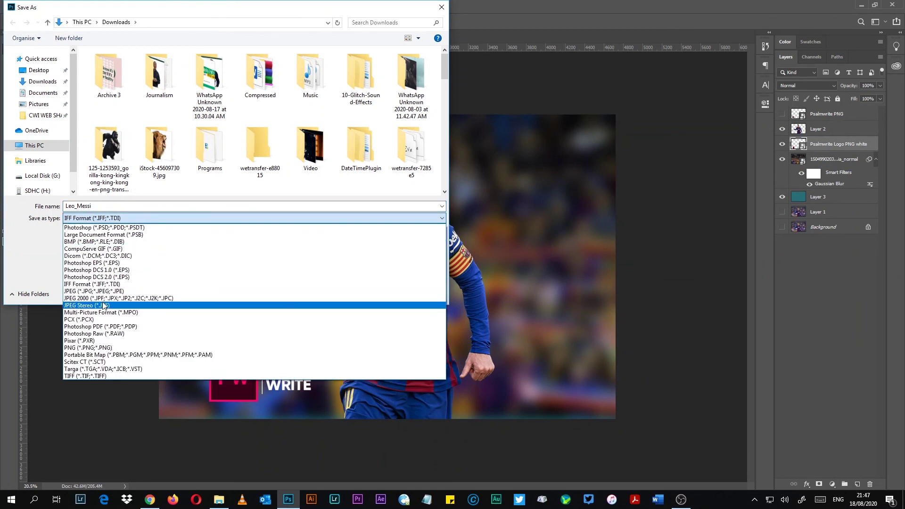
{"action": "left_click", "coordinate": [104, 291]}
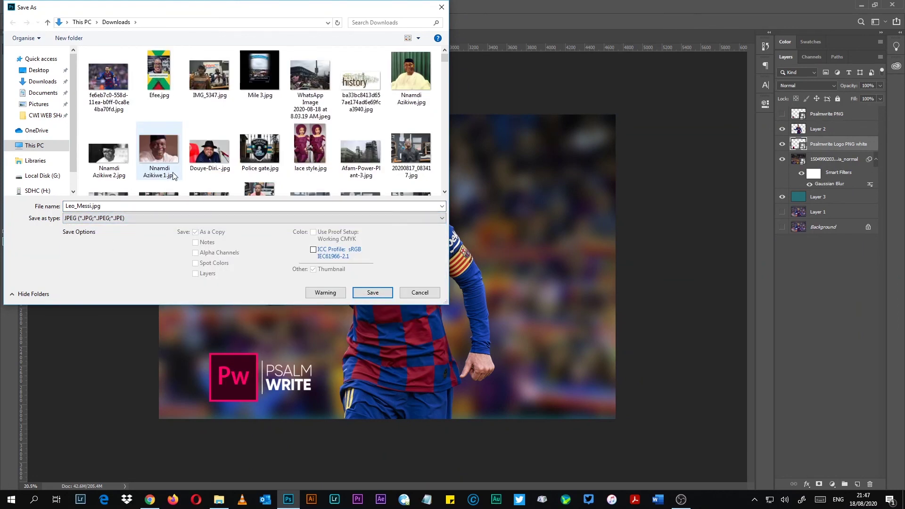
{"action": "left_click", "coordinate": [38, 70]}
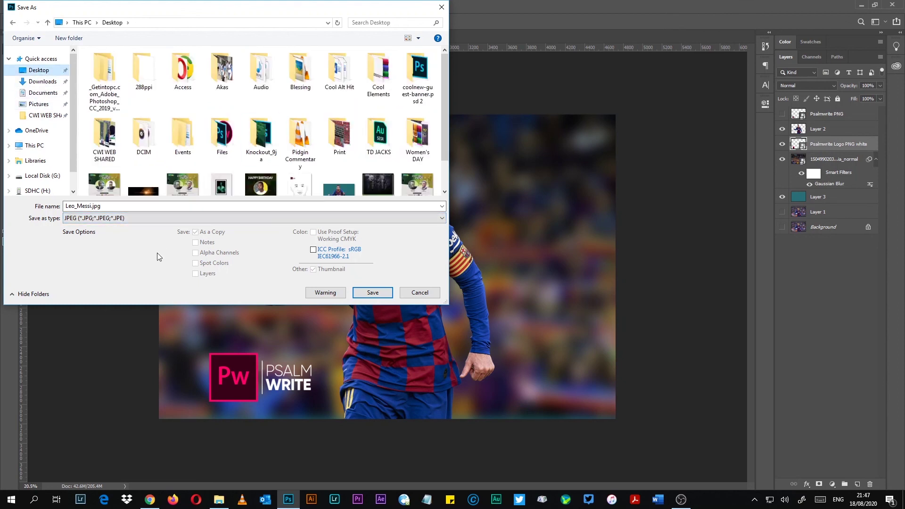
{"action": "key", "text": "Return"}
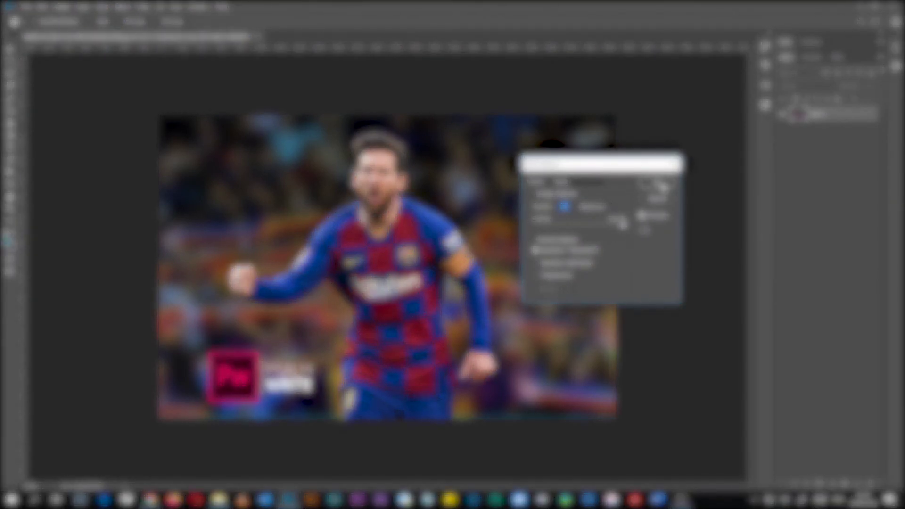
{"action": "left_click", "coordinate": [662, 187]}
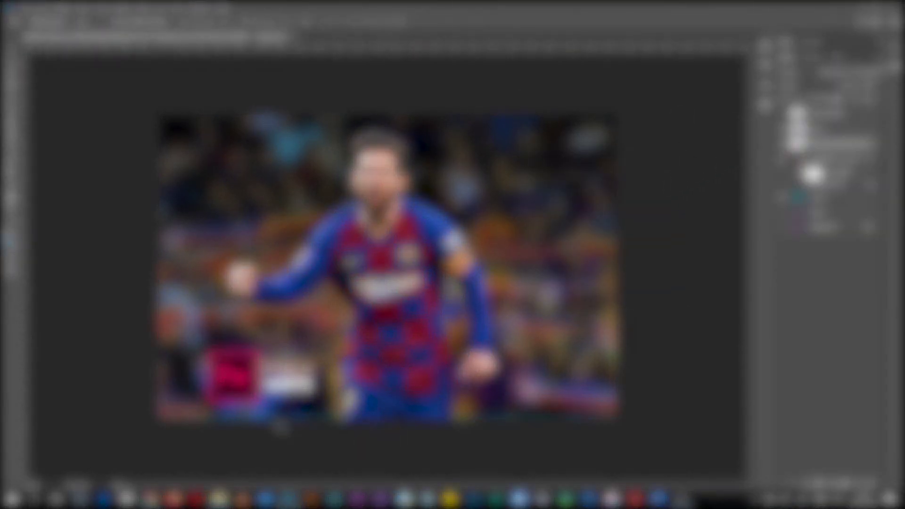